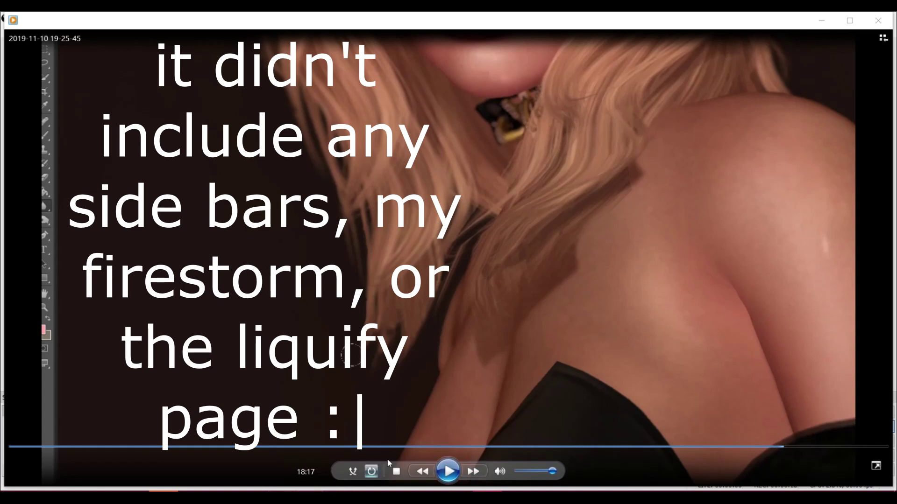
Jump to earlier points in the recorded video in the media player.
{"action": "left_click", "coordinate": [475, 447]}
{"action": "left_click", "coordinate": [601, 447]}
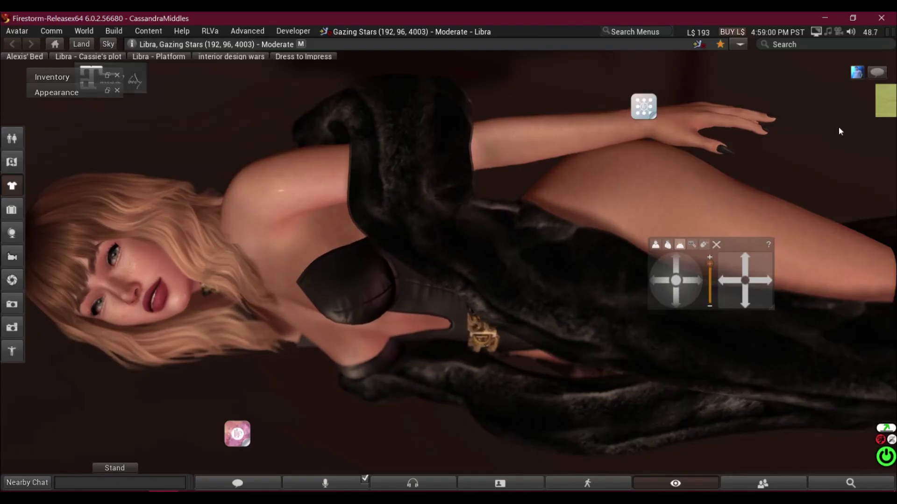
Review the list of items the avatar is wearing in Firestorm, with the camera controls hidden.
{"action": "left_click", "coordinate": [661, 483]}
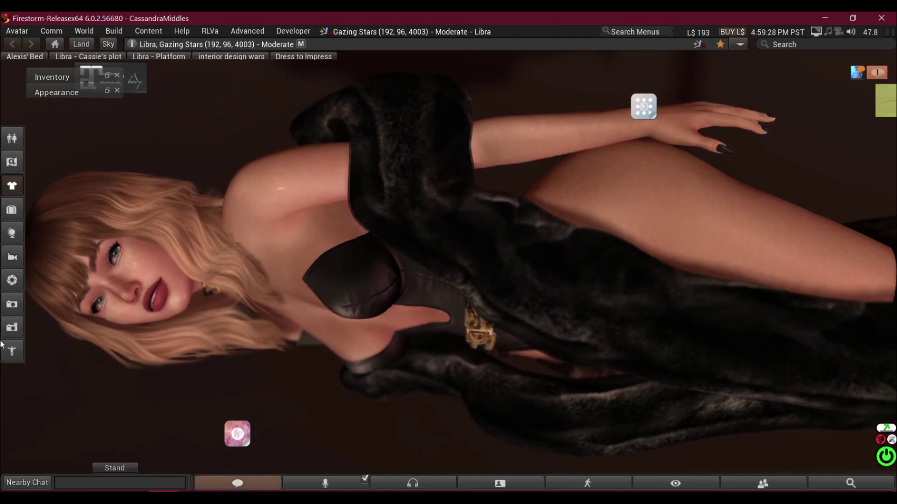
{"action": "left_click", "coordinate": [20, 185]}
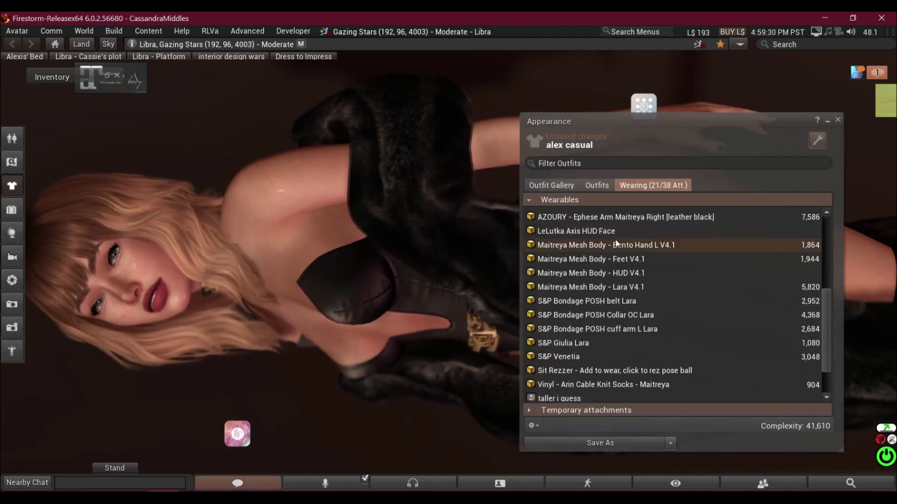
{"action": "scroll", "coordinate": [616, 242], "scroll_direction": "down", "scroll_amount": 1}
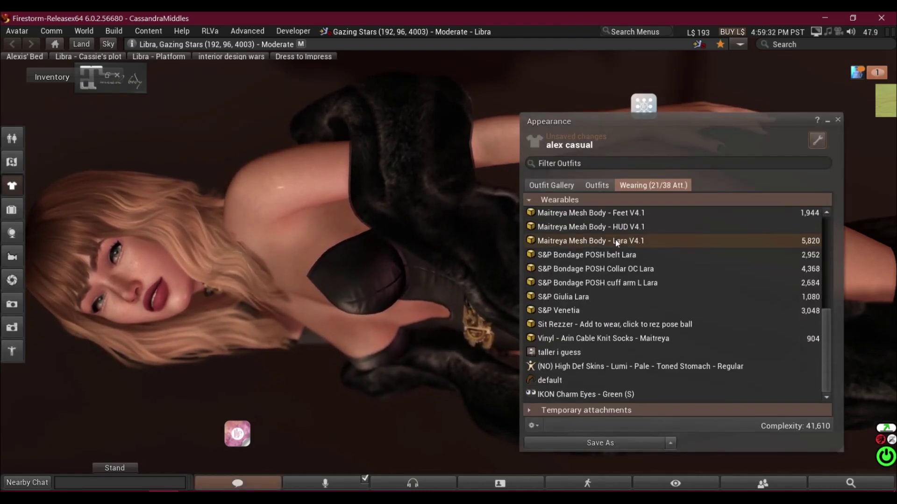
{"action": "scroll", "coordinate": [615, 239], "scroll_direction": "up", "scroll_amount": 3}
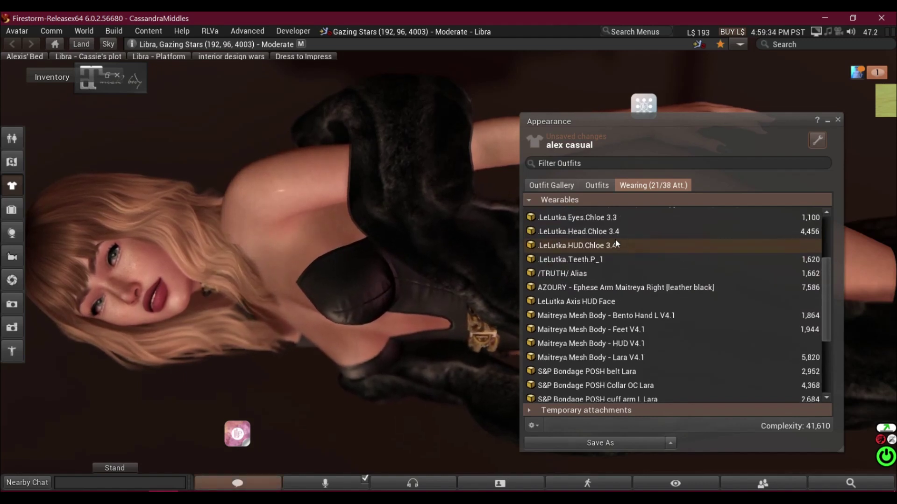
{"action": "left_click", "coordinate": [838, 119]}
Show the camera controls and examine the posed avatar, the backdrop and the pose stand from different angles and distances.
{"action": "left_click", "coordinate": [676, 483]}
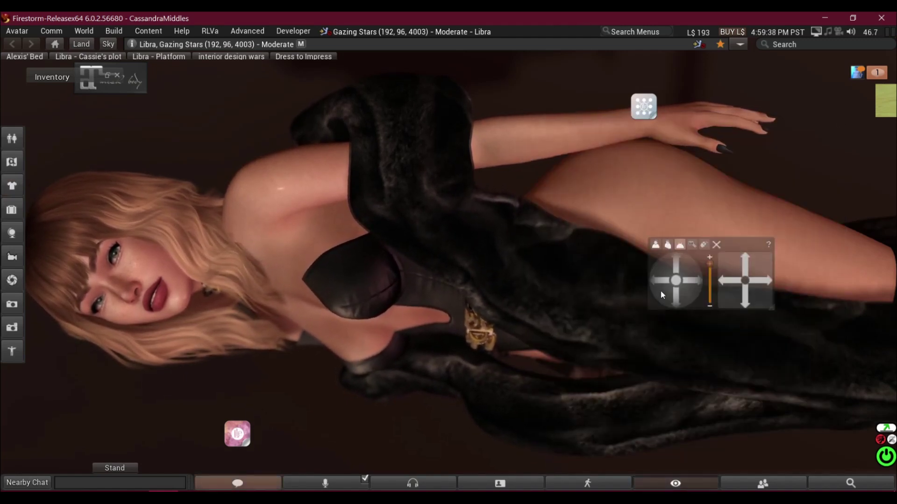
{"action": "left_click_drag", "start_coordinate": [672, 290], "coordinate": [671, 290]}
{"action": "scroll", "coordinate": [443, 403], "scroll_direction": "down", "scroll_amount": 5}
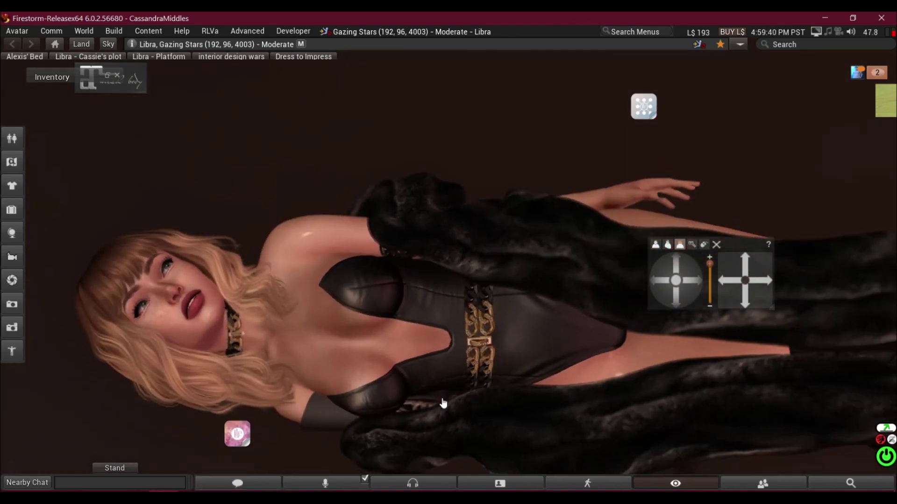
{"action": "left_click_drag", "start_coordinate": [679, 262], "coordinate": [679, 259]}
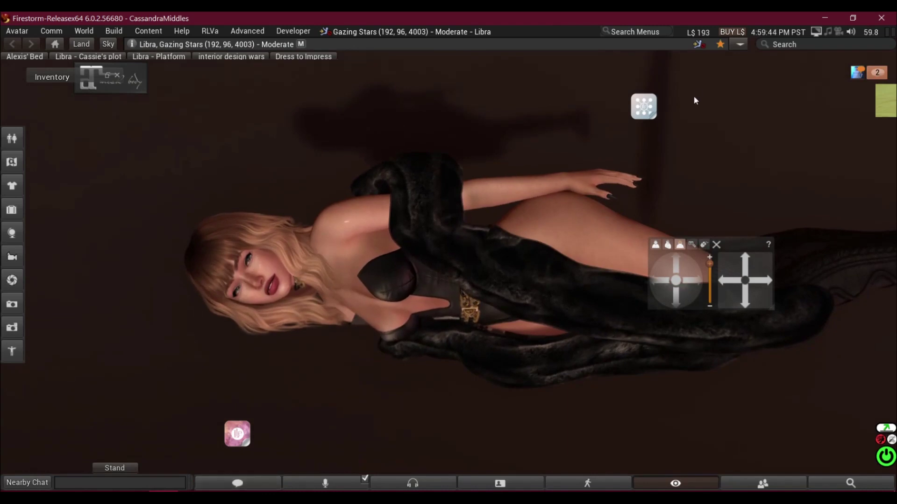
{"action": "scroll", "coordinate": [458, 309], "scroll_direction": "down", "scroll_amount": 3}
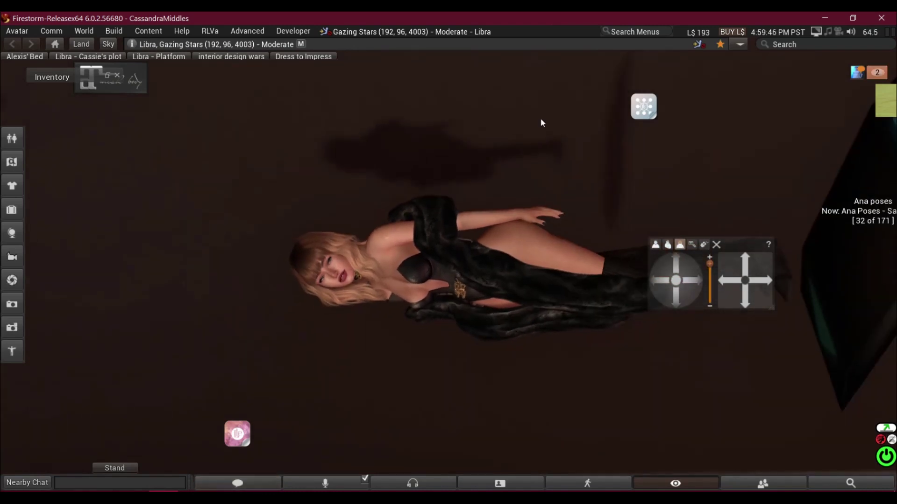
{"action": "scroll", "coordinate": [477, 230], "scroll_direction": "down", "scroll_amount": 2}
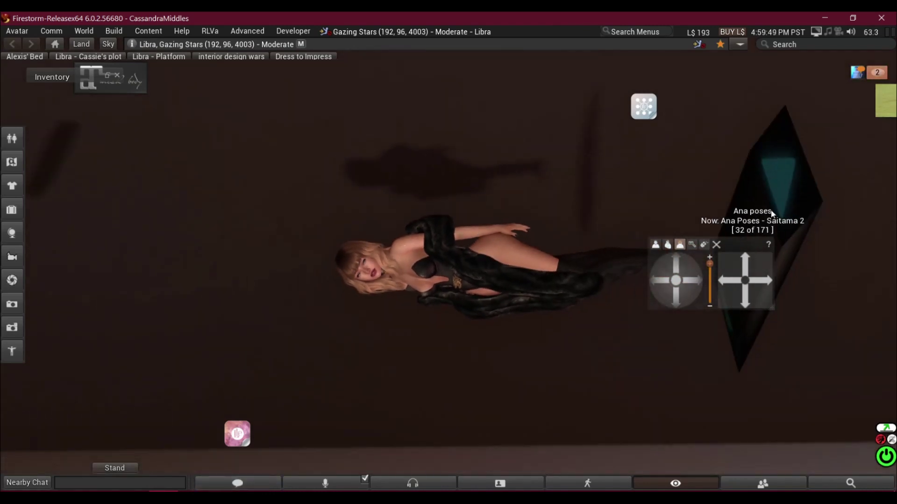
{"action": "scroll", "coordinate": [387, 351], "scroll_direction": "up", "scroll_amount": 5}
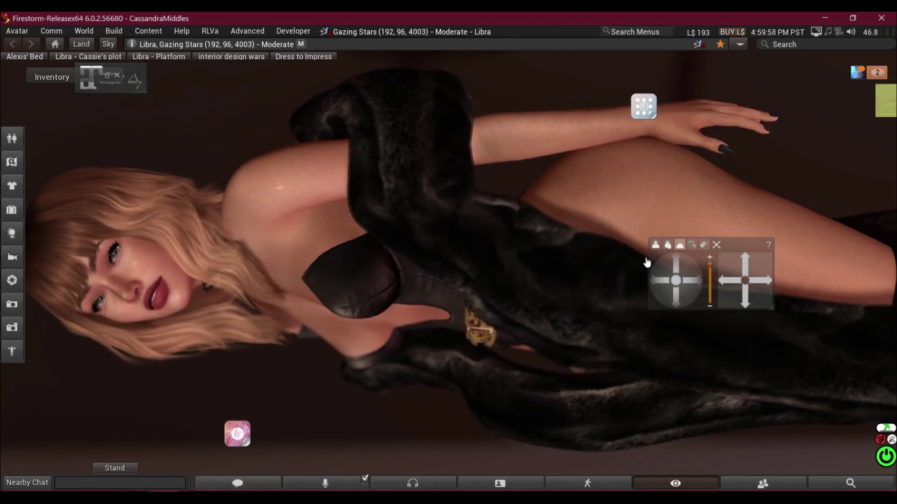
Review the Phototools light, depth of field and windlight settings, including the sky preset's atmosphere and sun values.
{"action": "left_click", "coordinate": [14, 279]}
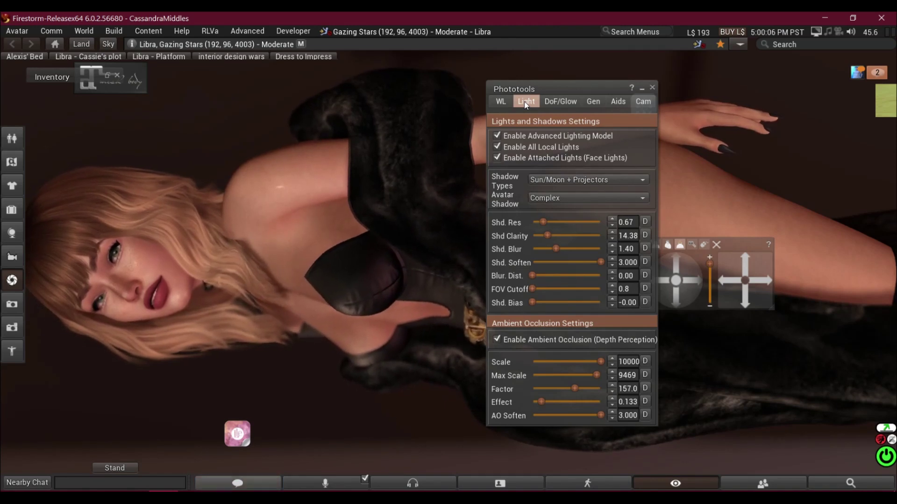
{"action": "left_click", "coordinate": [569, 101]}
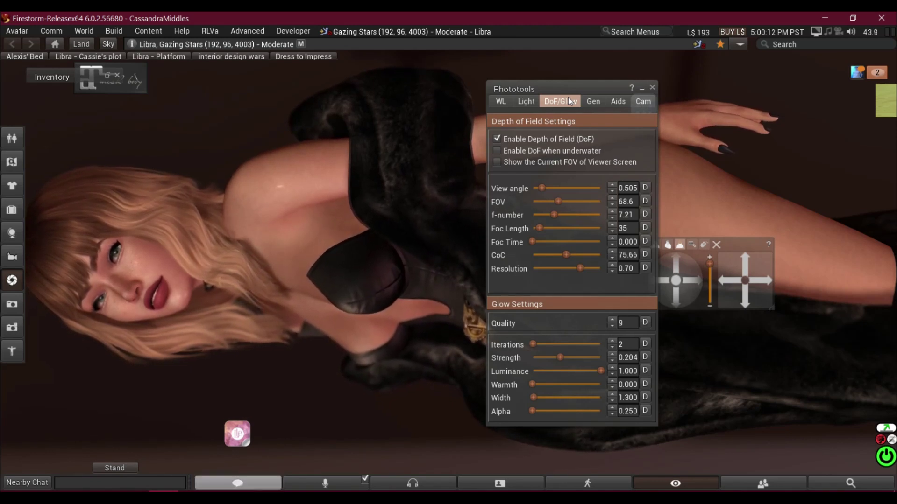
{"action": "left_click", "coordinate": [506, 101]}
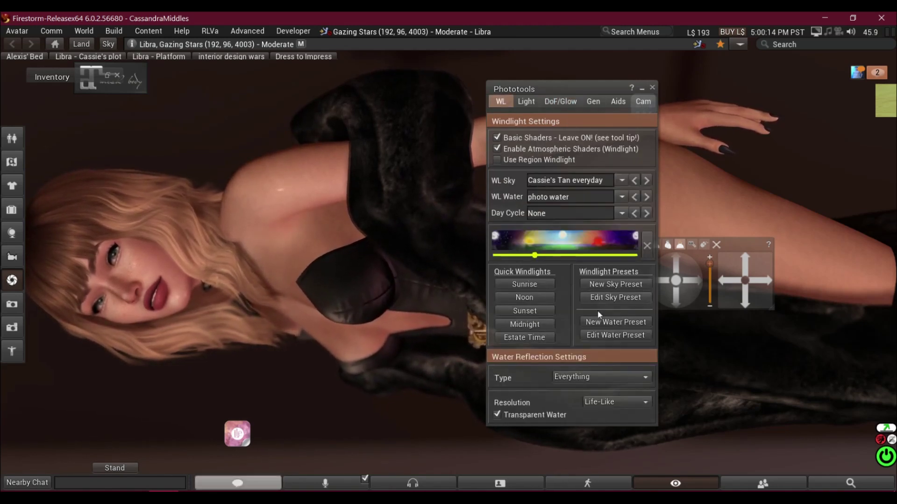
{"action": "left_click", "coordinate": [615, 298]}
{"action": "left_click_drag", "start_coordinate": [699, 69], "coordinate": [389, 57]}
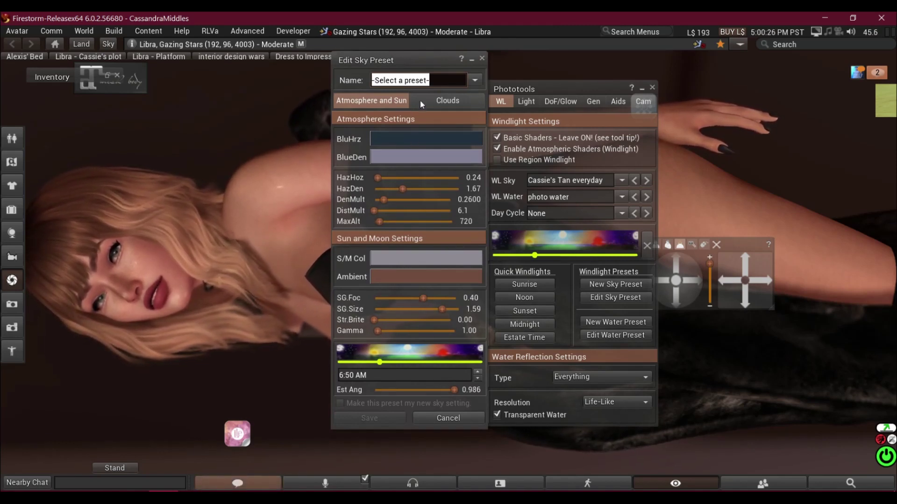
{"action": "left_click", "coordinate": [482, 58]}
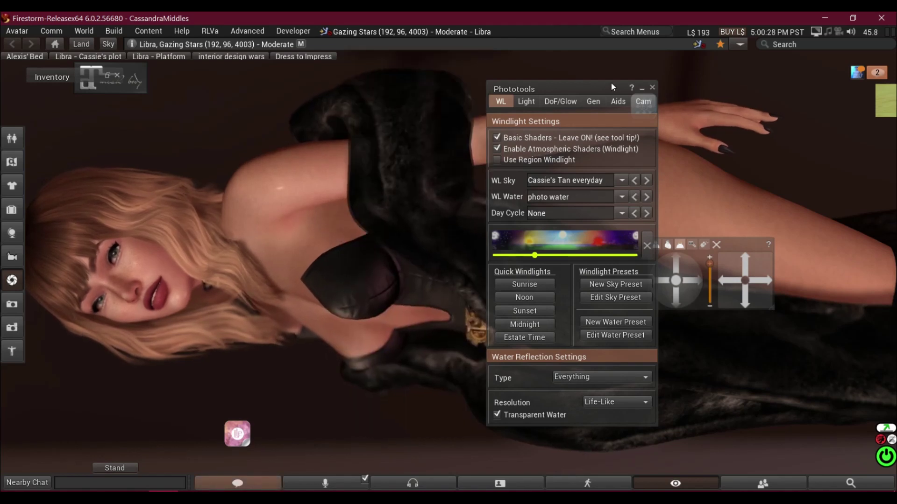
{"action": "left_click", "coordinate": [653, 87]}
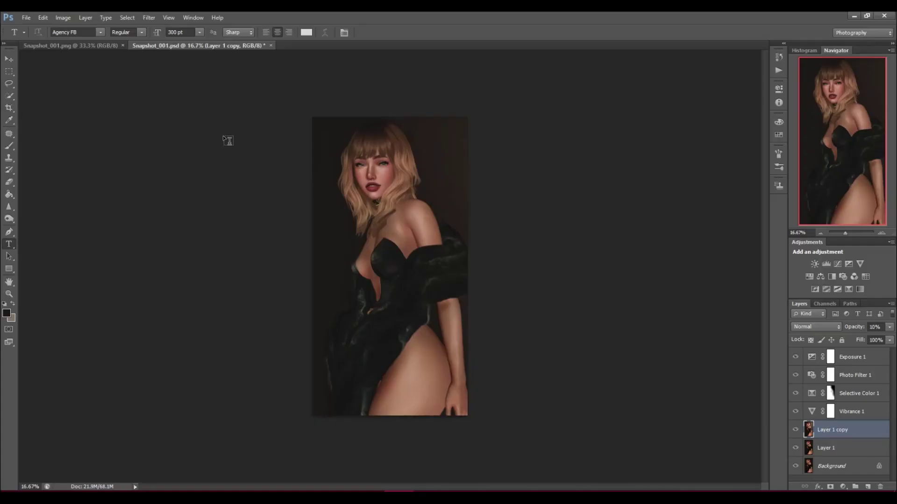
In Photoshop, undo the last opacity change on Layer 1 copy and toggle layer visibility to compare the edits in Snapshot_001.psd.
{"action": "left_click", "coordinate": [42, 17]}
{"action": "left_click", "coordinate": [53, 28]}
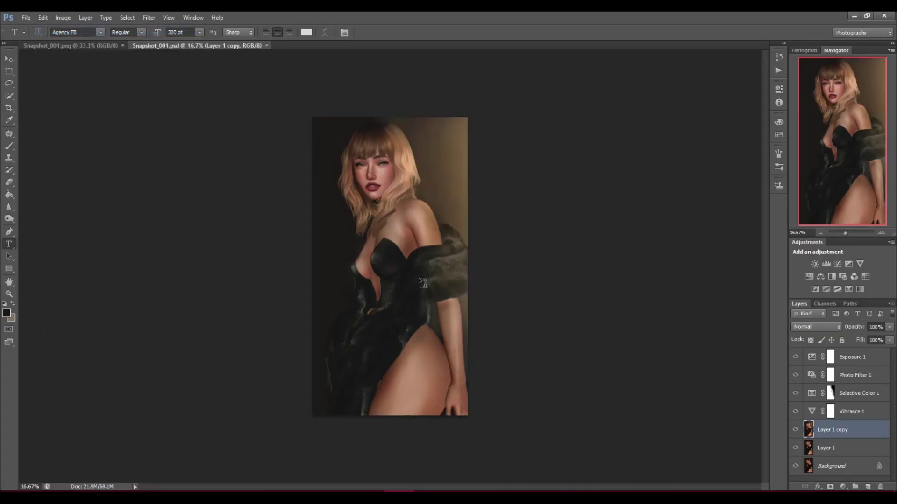
{"action": "left_click", "coordinate": [8, 294]}
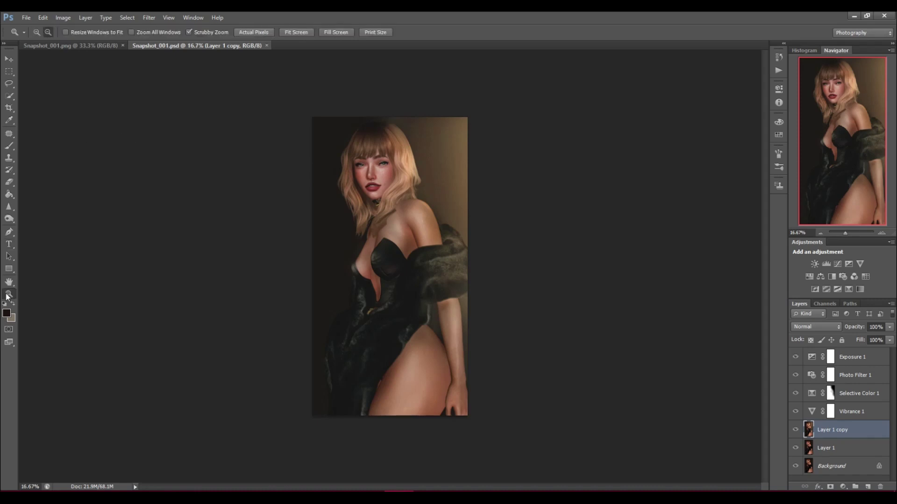
{"action": "left_click", "coordinate": [383, 235]}
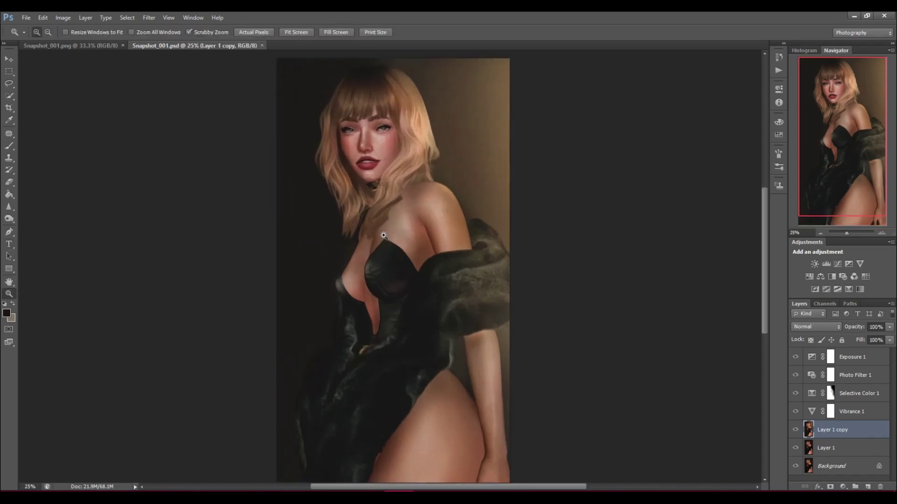
{"action": "left_click", "coordinate": [796, 357]}
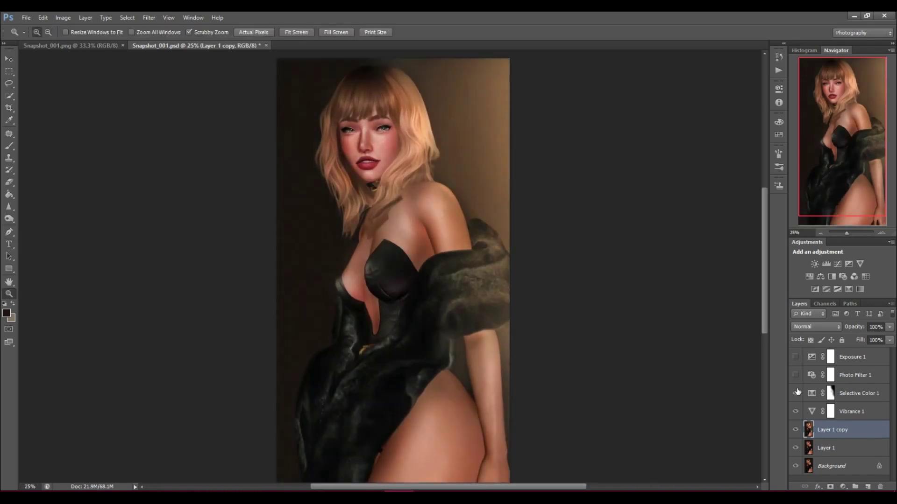
{"action": "left_click", "coordinate": [795, 430]}
{"action": "left_click", "coordinate": [796, 430]}
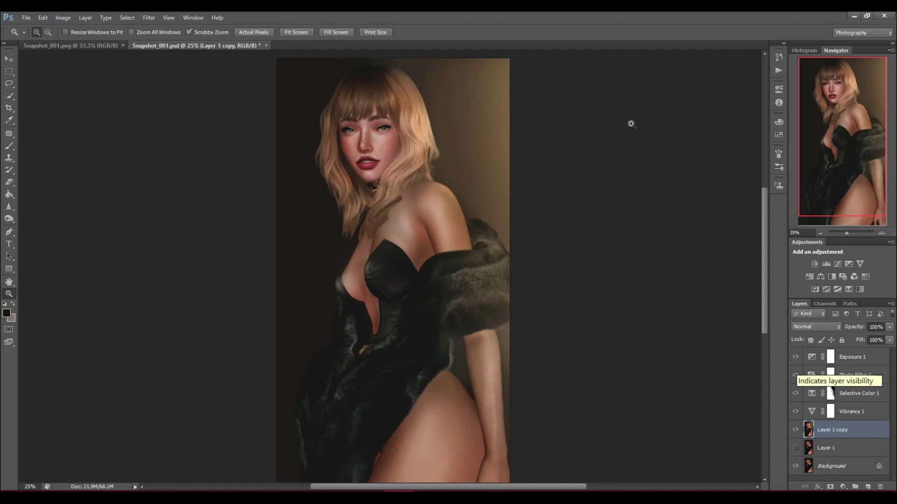
Rotate Snapshot_001.png 90° clockwise and duplicate its Background layer.
{"action": "left_click", "coordinate": [100, 47]}
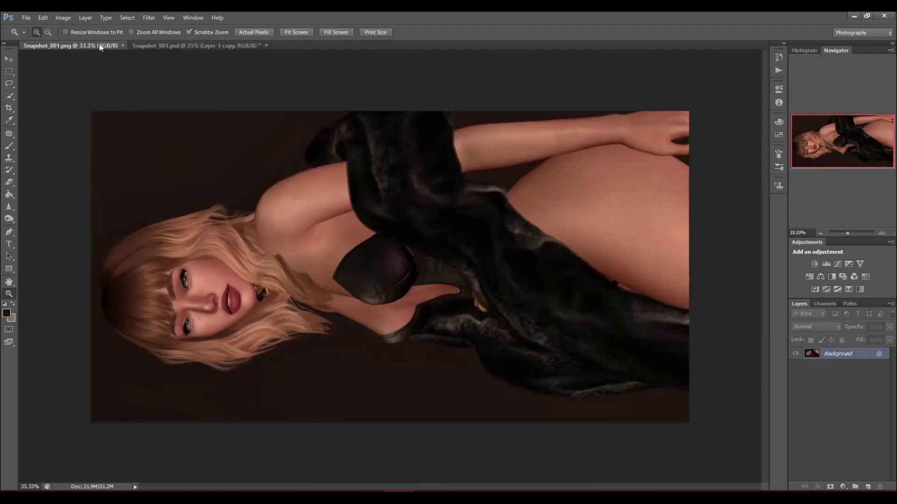
{"action": "left_click", "coordinate": [63, 18]}
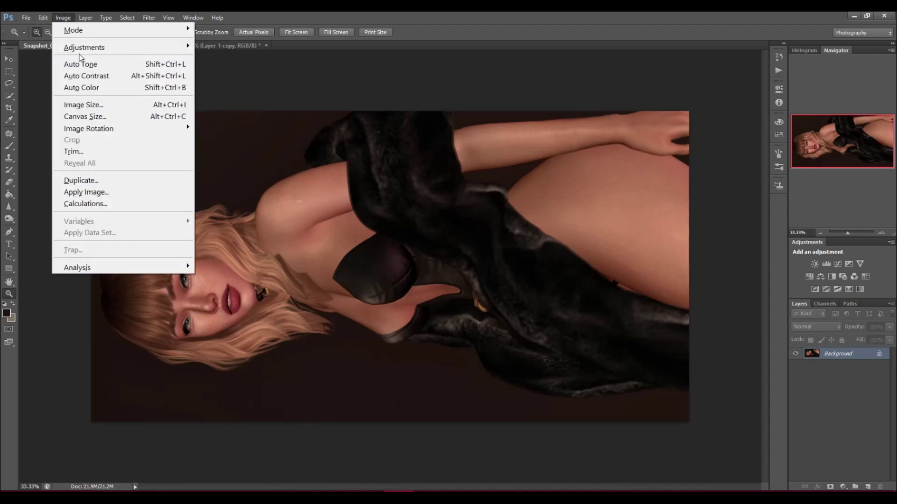
{"action": "mouse_move", "coordinate": [86, 51]}
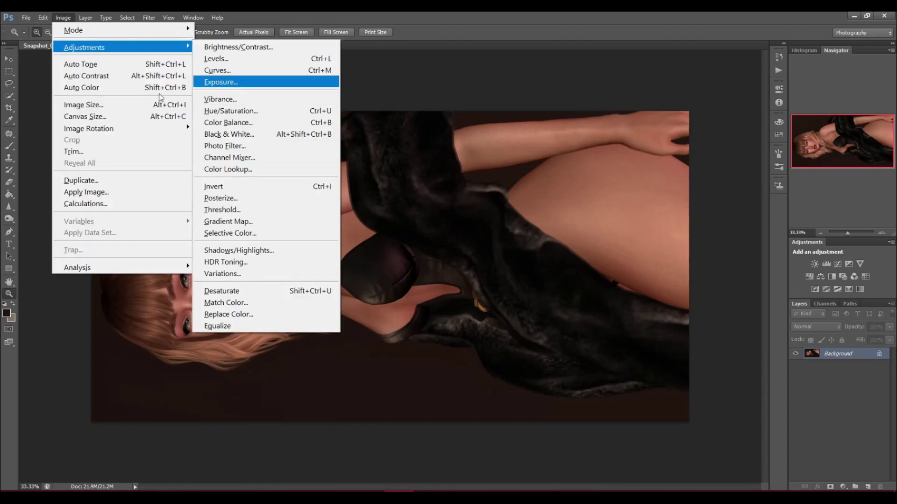
{"action": "mouse_move", "coordinate": [112, 129]}
{"action": "left_click", "coordinate": [227, 140]}
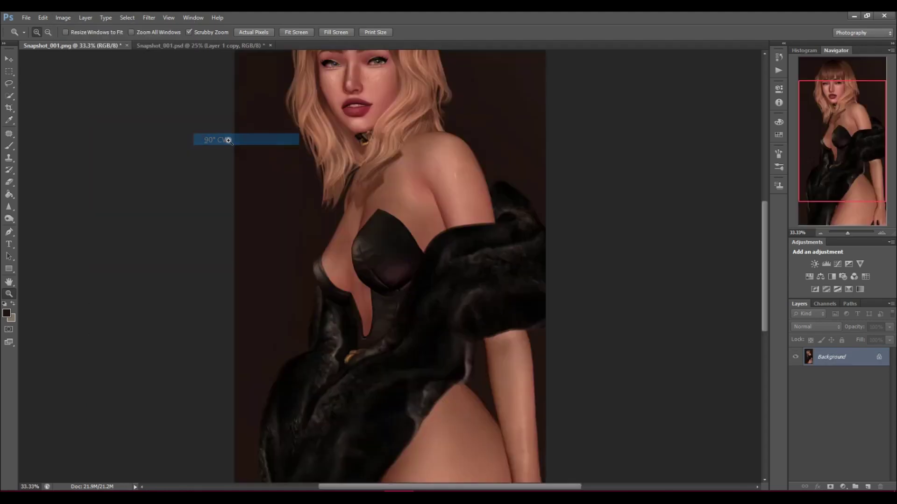
{"action": "scroll", "coordinate": [228, 141], "scroll_direction": "up", "scroll_amount": 3}
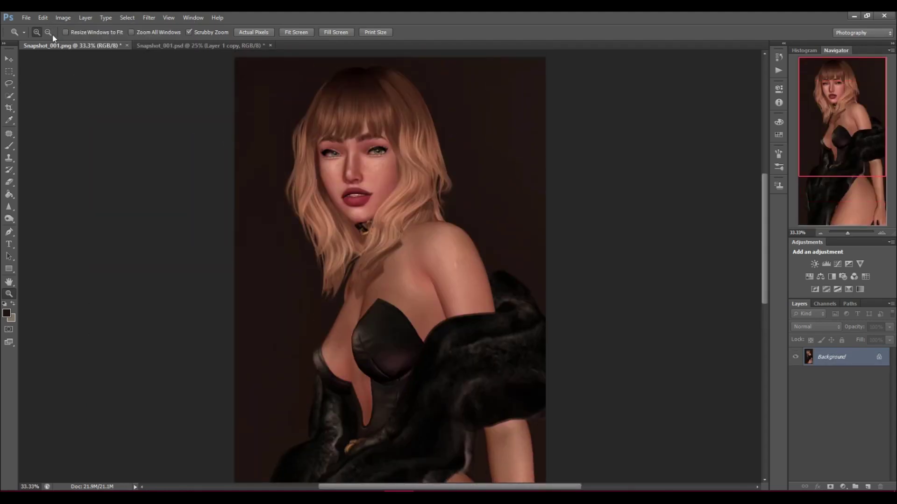
{"action": "left_click", "coordinate": [321, 292], "text": "alt"}
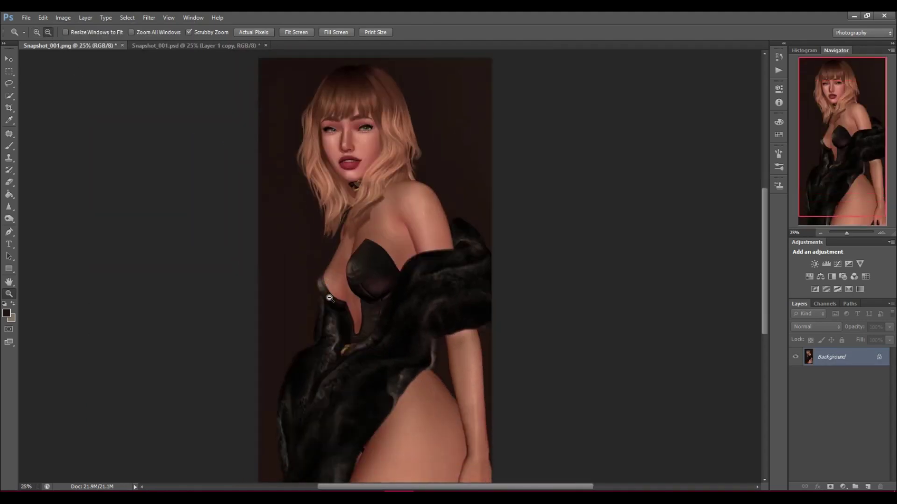
{"action": "scroll", "coordinate": [330, 297], "scroll_direction": "down", "scroll_amount": 1}
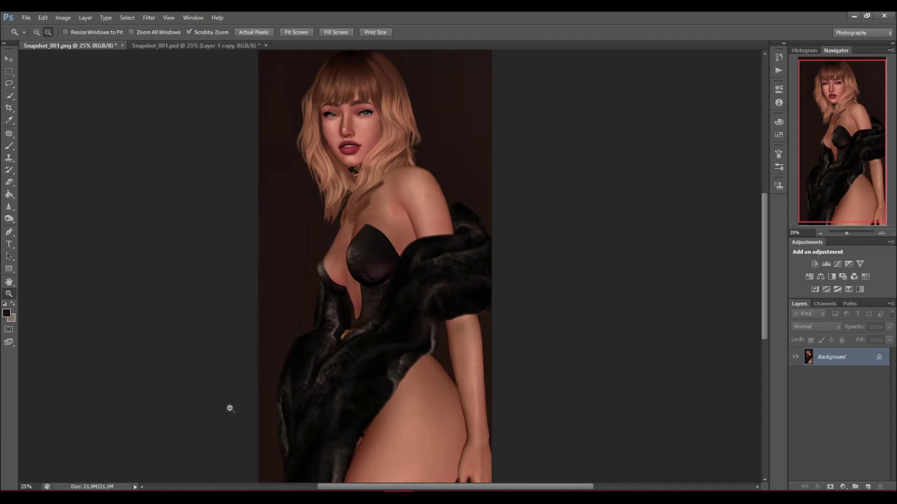
{"action": "key", "text": "ctrl+j"}
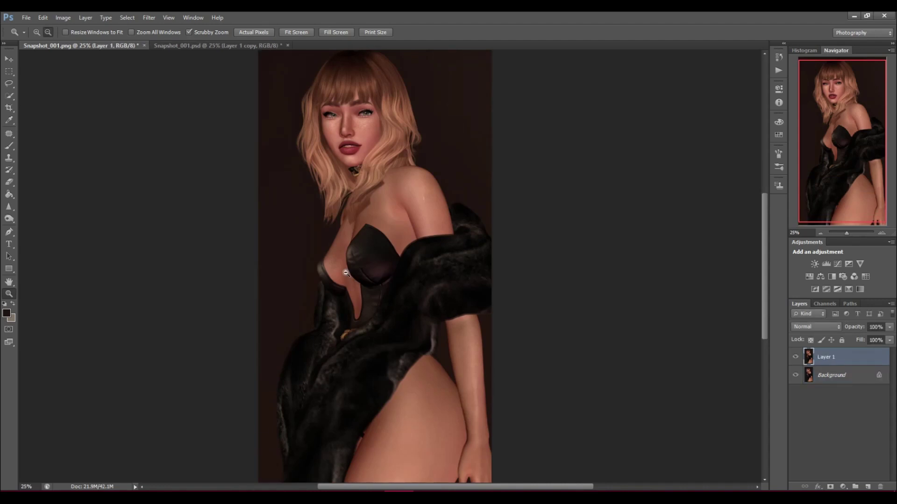
Try brightening the shoulder and upper arm with the Dodge tool's range set to Highlights, and undo the stroke.
{"action": "left_click_drag", "start_coordinate": [8, 217], "coordinate": [40, 214]}
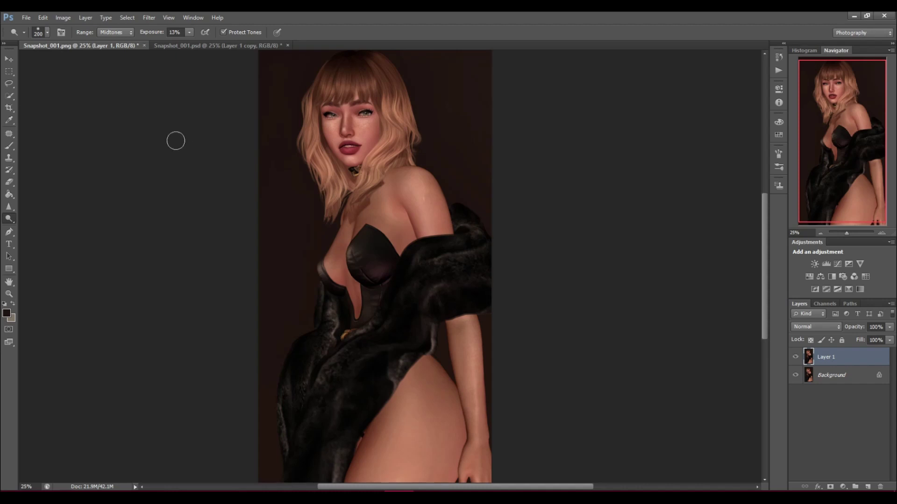
{"action": "left_click", "coordinate": [125, 32]}
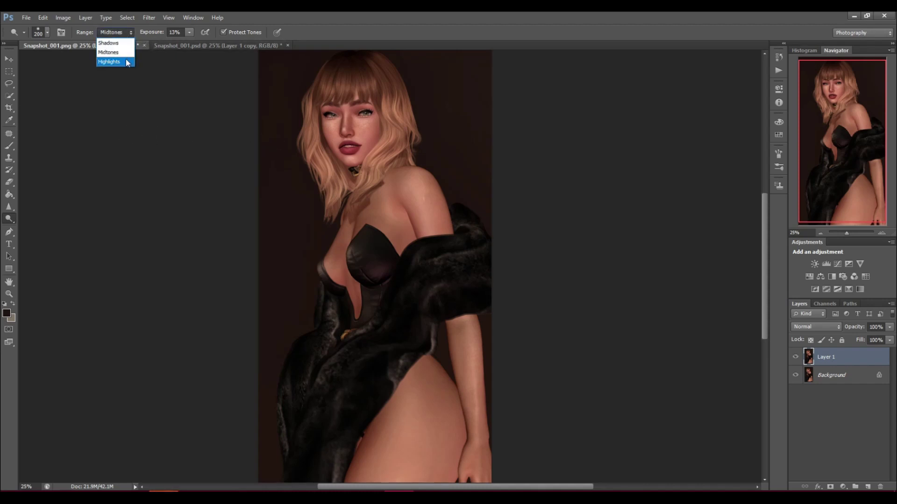
{"action": "left_click", "coordinate": [127, 62]}
{"action": "mouse_move", "coordinate": [419, 187]}
{"action": "left_mouse_down"}
{"action": "mouse_move", "coordinate": [433, 236]}
{"action": "mouse_move", "coordinate": [421, 199]}
{"action": "mouse_move", "coordinate": [409, 195]}
{"action": "mouse_move", "coordinate": [434, 215]}
{"action": "left_mouse_up"}
{"action": "left_click", "coordinate": [43, 17]}
{"action": "left_click", "coordinate": [57, 51]}
Set the Dodge tool's range to Midtones and brighten the shoulder and upper arm on Layer 1.
{"action": "left_click", "coordinate": [115, 32]}
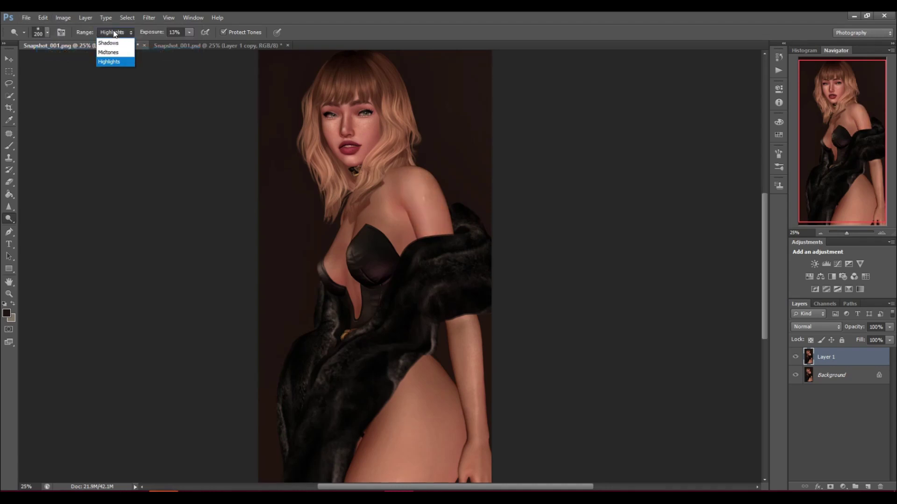
{"action": "left_click", "coordinate": [111, 55]}
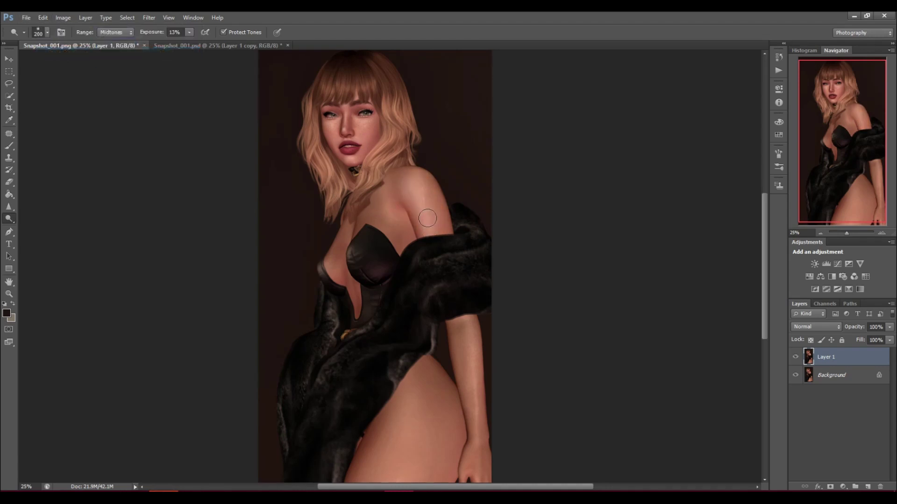
{"action": "mouse_move", "coordinate": [431, 193]}
{"action": "left_mouse_down"}
{"action": "mouse_move", "coordinate": [438, 224]}
{"action": "mouse_move", "coordinate": [409, 179]}
{"action": "mouse_move", "coordinate": [418, 186]}
{"action": "left_mouse_up"}
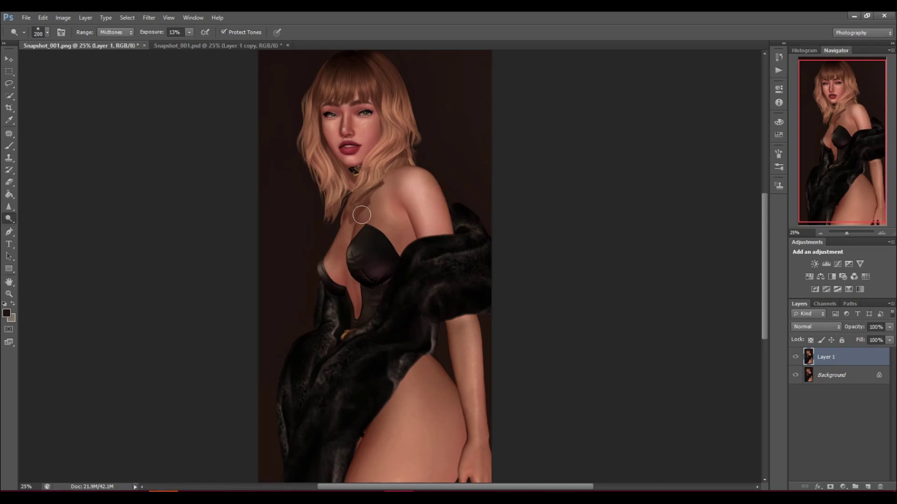
Brighten the chest and face on Layer 1 with the Dodge tool at 13% exposure in the Midtones range.
{"action": "mouse_move", "coordinate": [340, 264]}
{"action": "left_mouse_down"}
{"action": "mouse_move", "coordinate": [340, 245]}
{"action": "mouse_move", "coordinate": [333, 271]}
{"action": "left_mouse_up"}
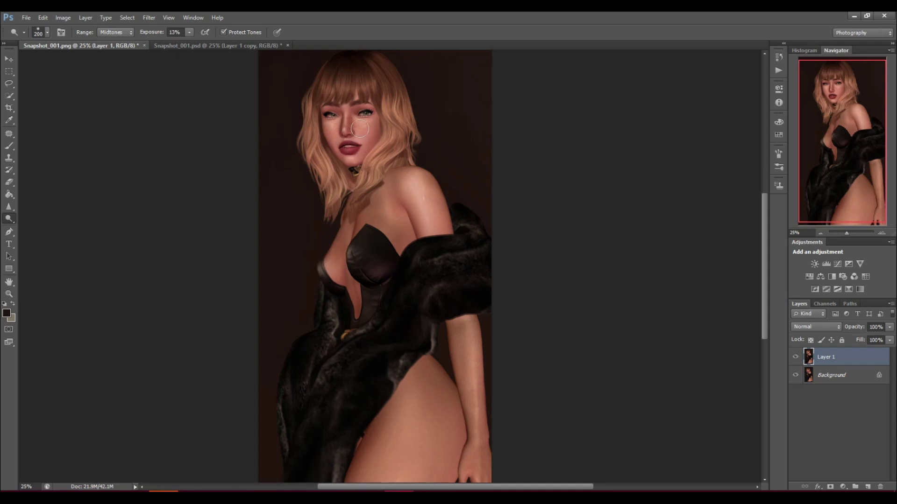
{"action": "left_click_drag", "start_coordinate": [334, 119], "coordinate": [337, 145]}
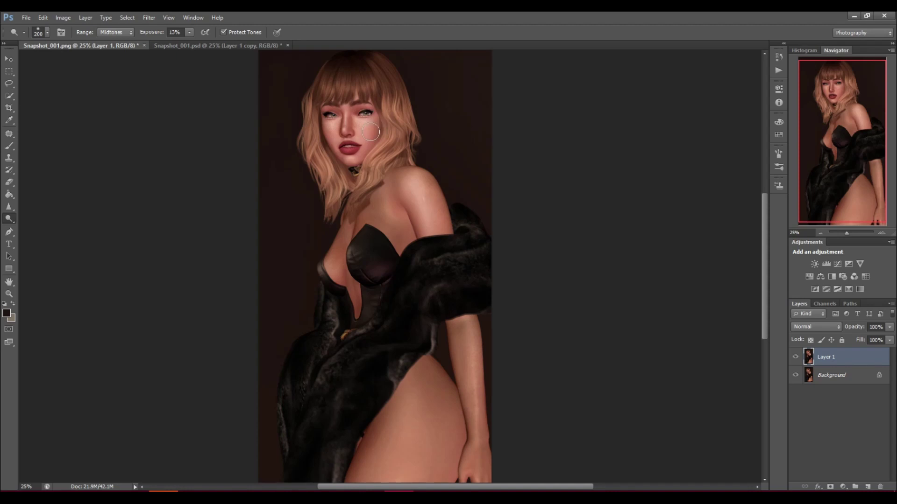
{"action": "left_click_drag", "start_coordinate": [373, 110], "coordinate": [376, 107]}
Enlarge the Dodge brush to 500, set its range to Shadows and brighten the fur coat and bodice.
{"action": "scroll", "coordinate": [410, 171], "scroll_direction": "down", "scroll_amount": 2}
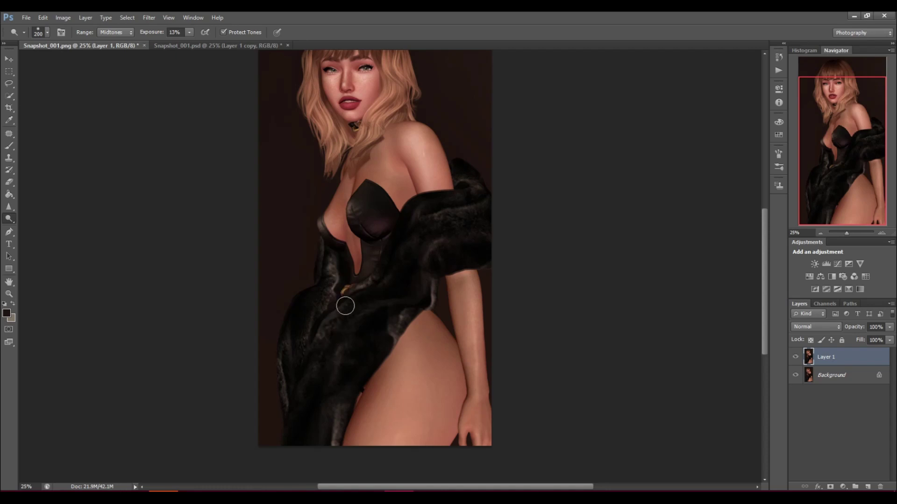
{"action": "key", "text": "bracketright"}
{"action": "key", "text": "bracketright"}
{"action": "key", "text": "bracketright"}
{"action": "key", "text": "bracketright"}
{"action": "left_click", "coordinate": [115, 32]}
{"action": "left_click", "coordinate": [109, 47]}
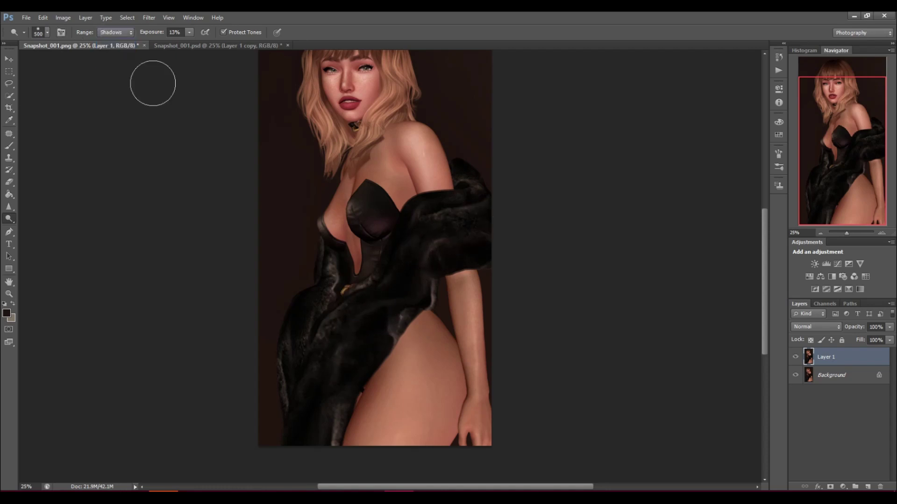
{"action": "left_click_drag", "start_coordinate": [469, 221], "coordinate": [467, 220]}
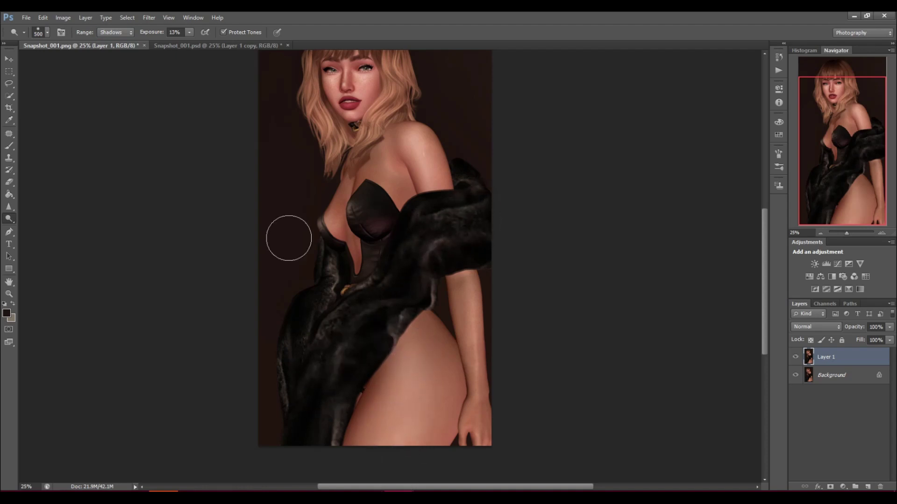
Set the Dodge tool's range back to Midtones, brighten the thigh, and reduce the brush size to 150.
{"action": "left_click", "coordinate": [116, 32]}
{"action": "left_click", "coordinate": [113, 47]}
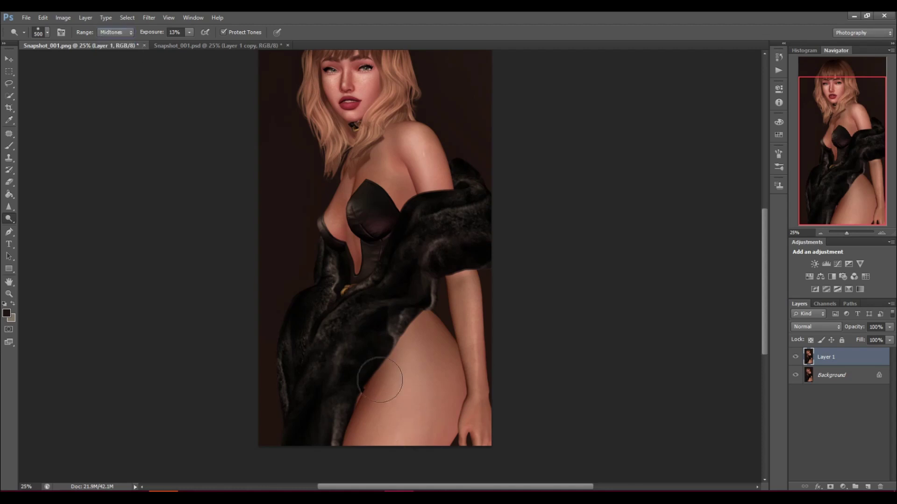
{"action": "key", "text": "bracketleft"}
{"action": "key", "text": "bracketleft"}
{"action": "key", "text": "bracketleft"}
{"action": "key", "text": "bracketleft"}
{"action": "key", "text": "bracketleft"}
{"action": "key", "text": "bracketleft"}
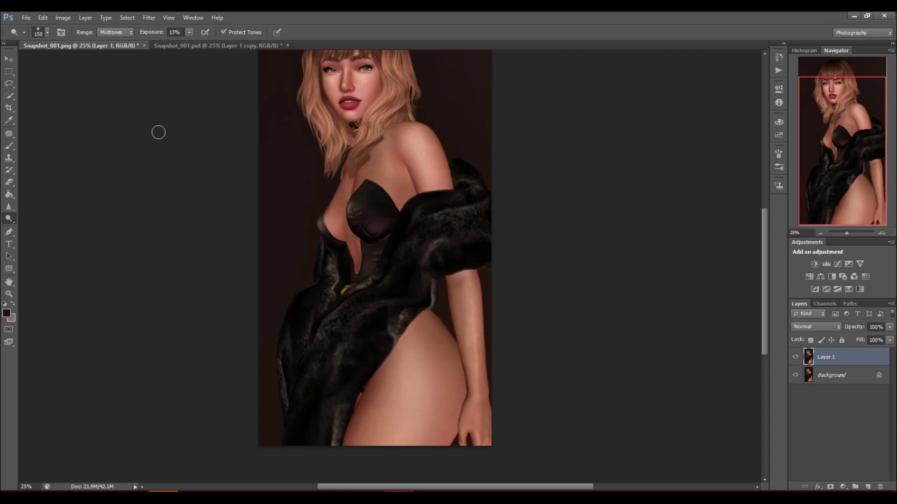
Set the Brush tool to Soft Light mode and choose a light peach foreground colour.
{"action": "scroll", "coordinate": [159, 132], "scroll_direction": "up", "scroll_amount": 3}
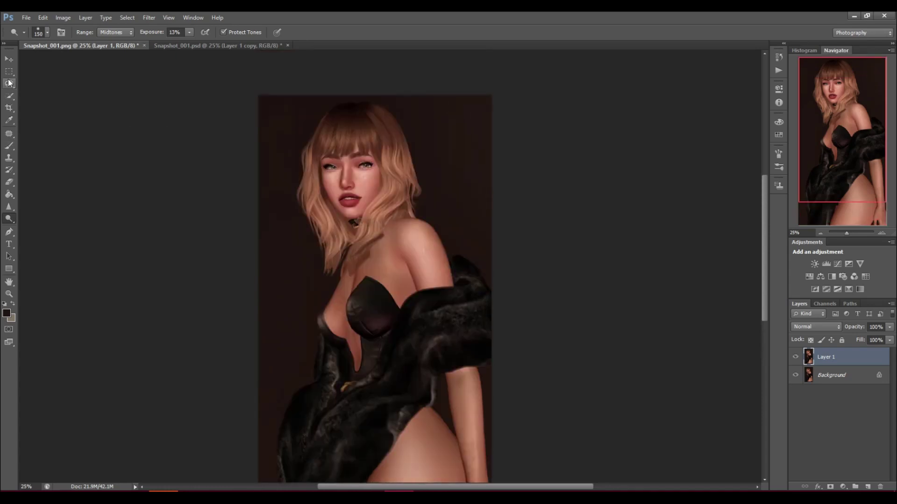
{"action": "left_click", "coordinate": [8, 145]}
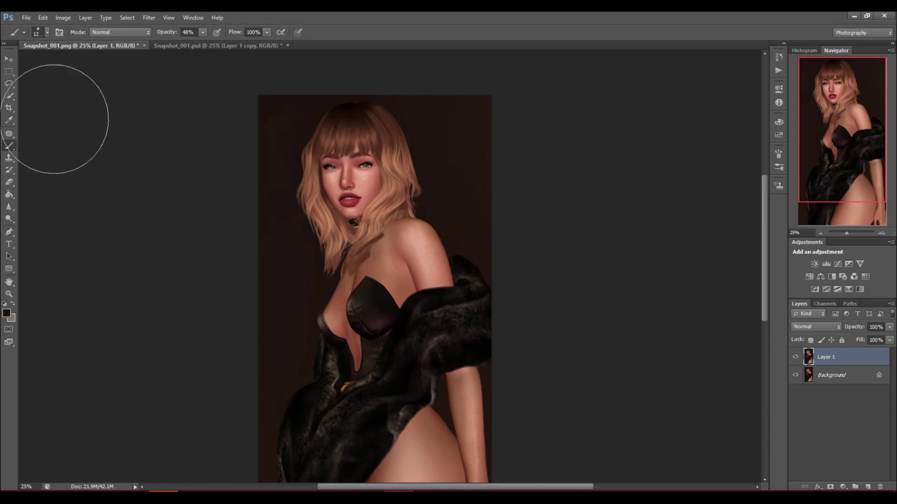
{"action": "left_click", "coordinate": [122, 33]}
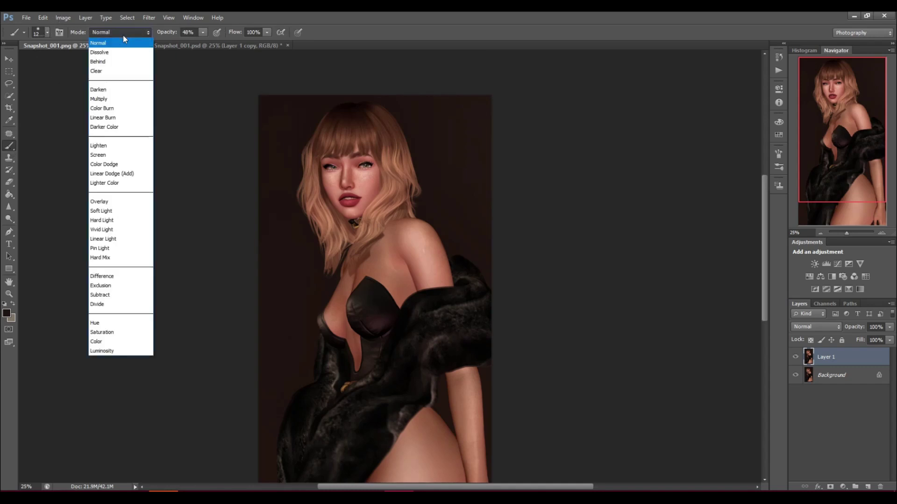
{"action": "left_click", "coordinate": [104, 213]}
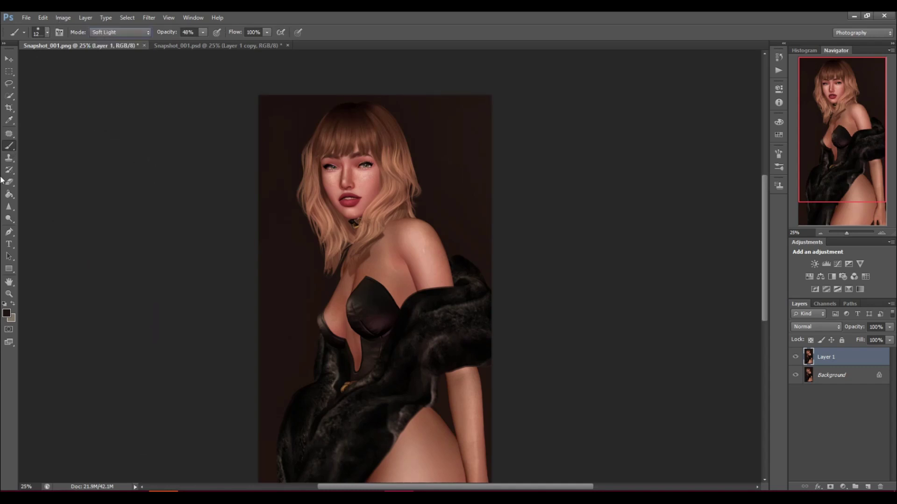
{"action": "left_click", "coordinate": [6, 313]}
{"action": "left_click_drag", "start_coordinate": [366, 167], "coordinate": [366, 145]}
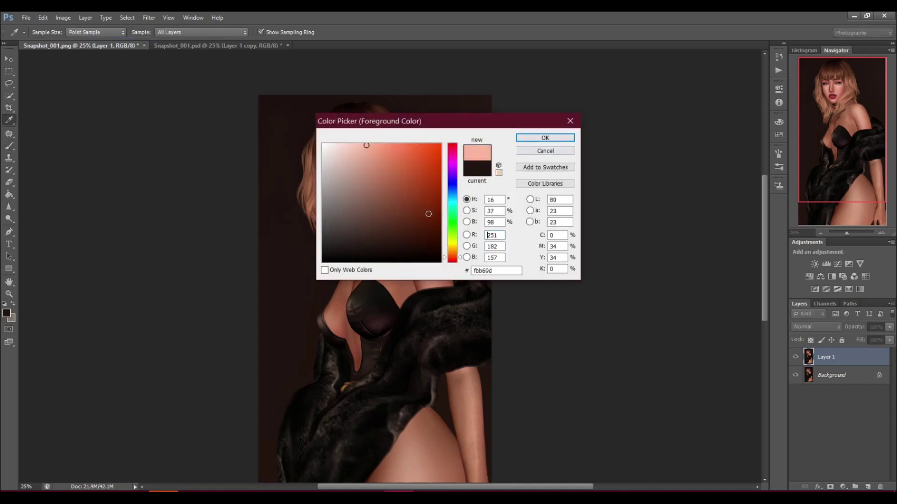
{"action": "left_click_drag", "start_coordinate": [451, 244], "coordinate": [453, 258]}
{"action": "left_click", "coordinate": [544, 138]}
{"action": "key", "text": "b"}
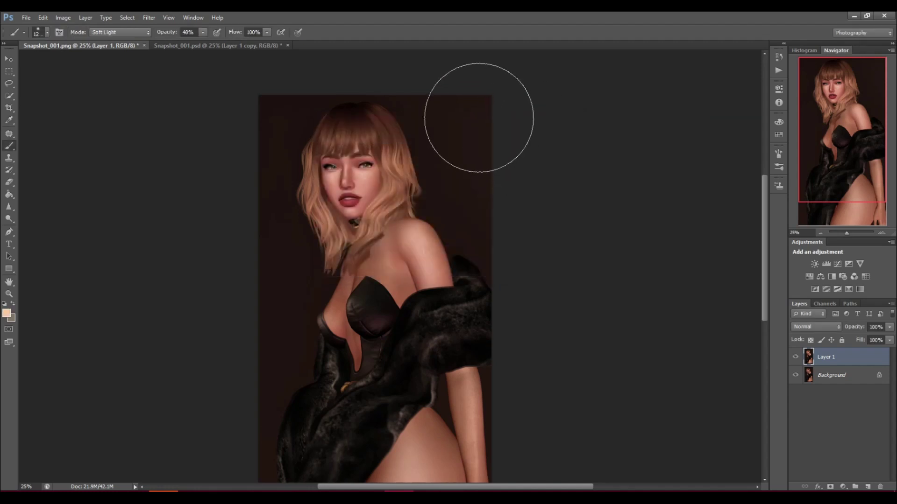
Paint a warm Soft Light glow at 48% opacity over the backdrop and fur coat along the image's right side.
{"action": "left_click_drag", "start_coordinate": [481, 116], "coordinate": [491, 235]}
{"action": "mouse_move", "coordinate": [460, 118]}
{"action": "left_mouse_down"}
{"action": "mouse_move", "coordinate": [472, 214]}
{"action": "mouse_move", "coordinate": [453, 135]}
{"action": "mouse_move", "coordinate": [465, 183]}
{"action": "mouse_move", "coordinate": [469, 114]}
{"action": "mouse_move", "coordinate": [509, 322]}
{"action": "mouse_move", "coordinate": [508, 260]}
{"action": "mouse_move", "coordinate": [521, 342]}
{"action": "left_mouse_up"}
{"action": "mouse_move", "coordinate": [514, 262]}
{"action": "left_mouse_down"}
{"action": "mouse_move", "coordinate": [523, 112]}
{"action": "mouse_move", "coordinate": [487, 156]}
{"action": "mouse_move", "coordinate": [487, 88]}
{"action": "left_mouse_up"}
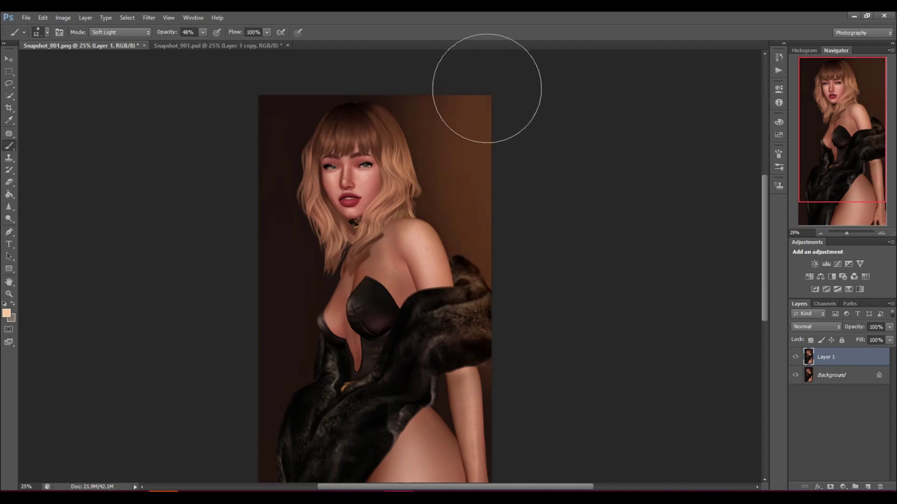
Lighten the glow on the image's right side with the brush at 11% opacity, using Screen mode and Color Dodge mode.
{"action": "left_click", "coordinate": [147, 34]}
{"action": "left_click", "coordinate": [123, 159]}
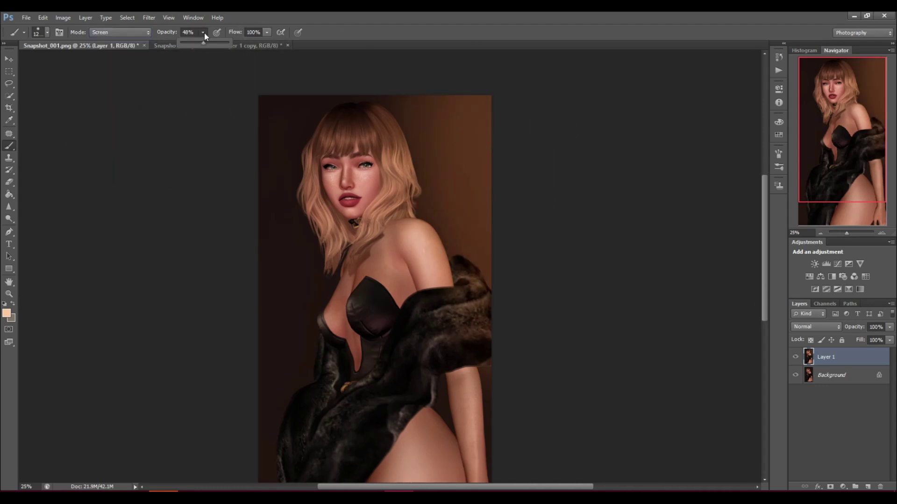
{"action": "left_click", "coordinate": [186, 43]}
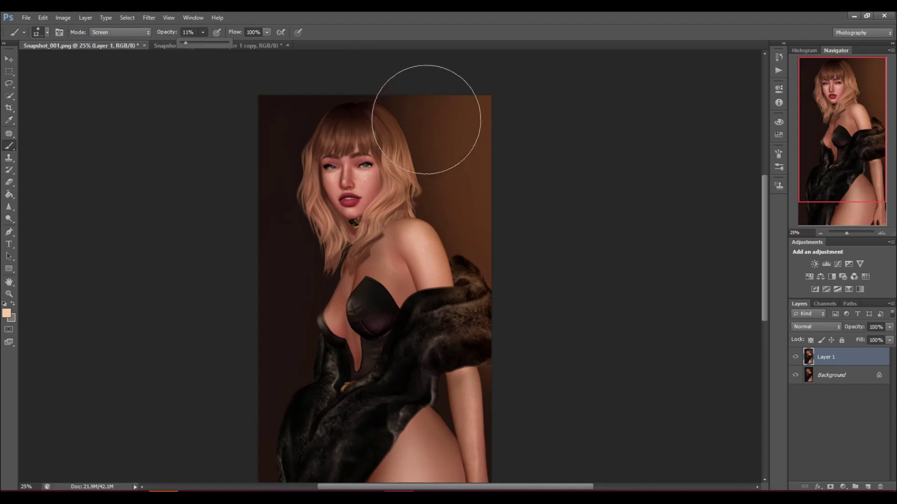
{"action": "mouse_move", "coordinate": [455, 196]}
{"action": "left_mouse_down"}
{"action": "mouse_move", "coordinate": [497, 249]}
{"action": "mouse_move", "coordinate": [515, 311]}
{"action": "mouse_move", "coordinate": [515, 407]}
{"action": "mouse_move", "coordinate": [520, 388]}
{"action": "left_mouse_up"}
{"action": "left_click_drag", "start_coordinate": [452, 398], "coordinate": [430, 390]}
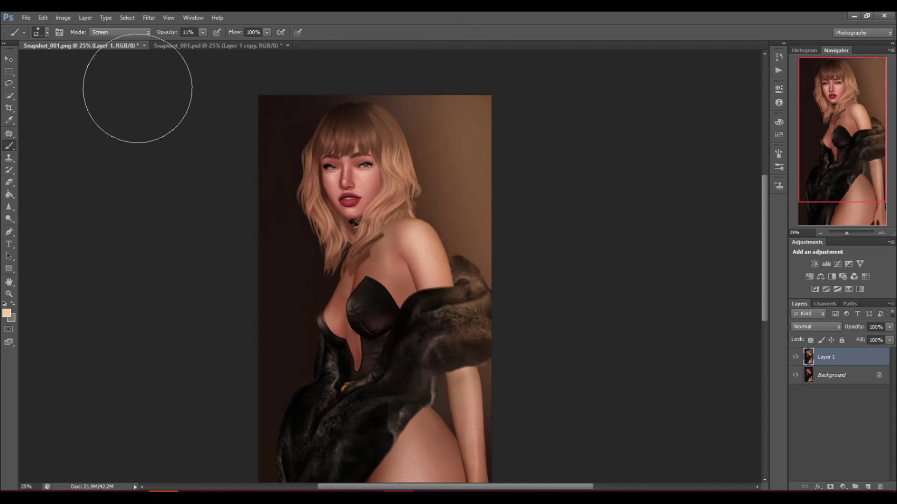
{"action": "left_click", "coordinate": [105, 32]}
{"action": "left_click", "coordinate": [104, 164]}
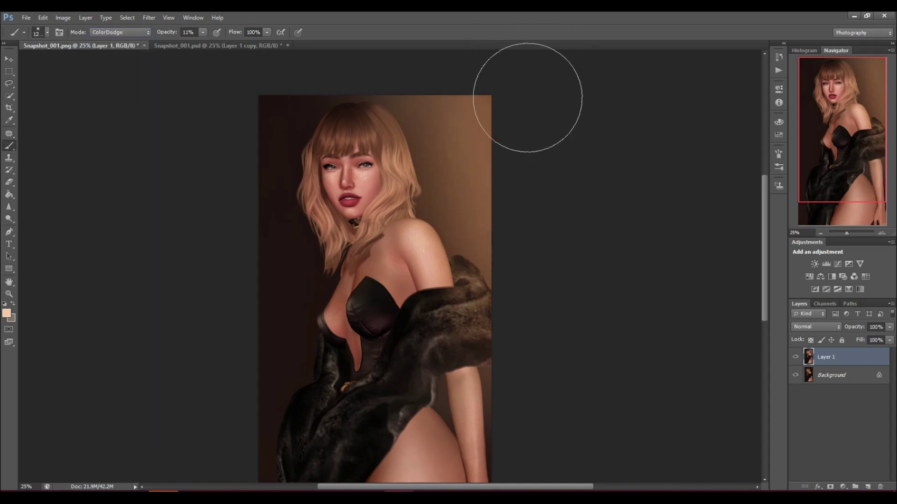
Switch to the Quick Selection tool and duplicate the Background layer.
{"action": "left_click", "coordinate": [9, 96]}
{"action": "left_click", "coordinate": [828, 378]}
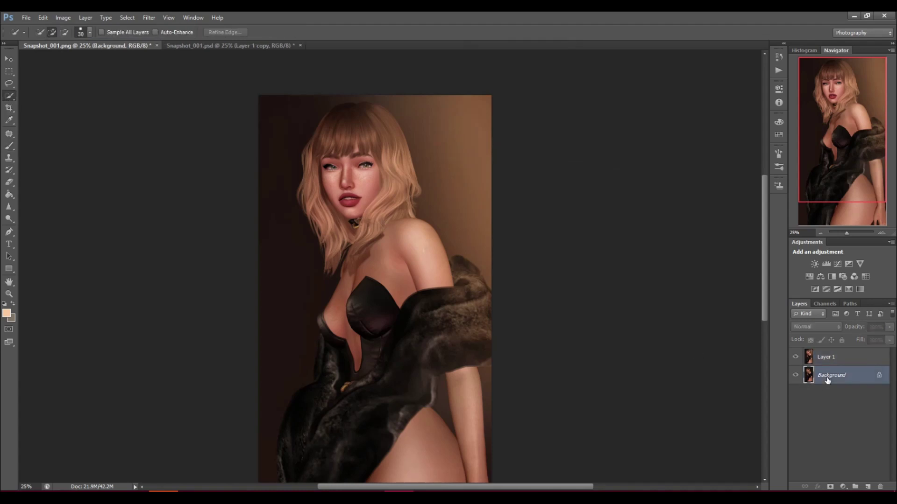
{"action": "key", "text": "ctrl+j"}
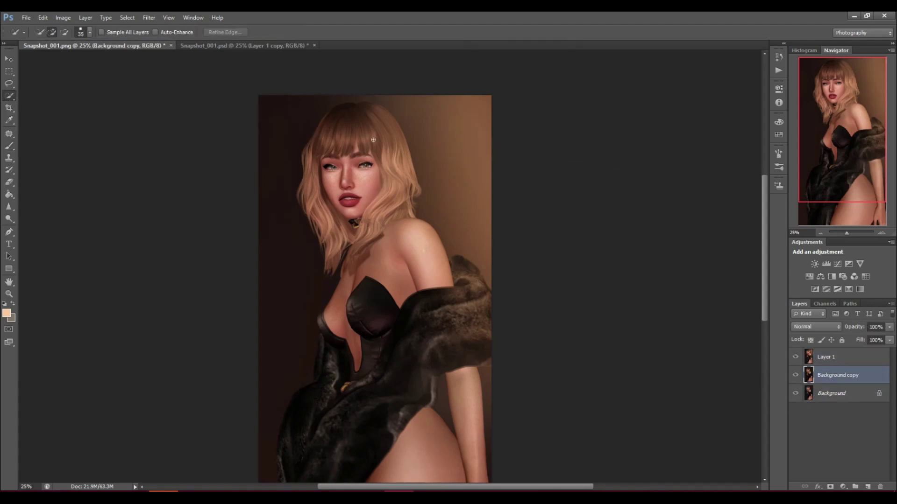
Quick-select the avatar's hair, face, neck and bare shoulder with a size 175 brush, subtracting the backdrop above the head.
{"action": "key", "text": "bracketright"}
{"action": "mouse_move", "coordinate": [376, 126]}
{"action": "left_mouse_down"}
{"action": "mouse_move", "coordinate": [396, 180]}
{"action": "mouse_move", "coordinate": [376, 238]}
{"action": "left_mouse_up"}
{"action": "mouse_move", "coordinate": [408, 192]}
{"action": "left_mouse_down"}
{"action": "mouse_move", "coordinate": [312, 153]}
{"action": "mouse_move", "coordinate": [377, 123]}
{"action": "mouse_move", "coordinate": [358, 115]}
{"action": "left_mouse_up"}
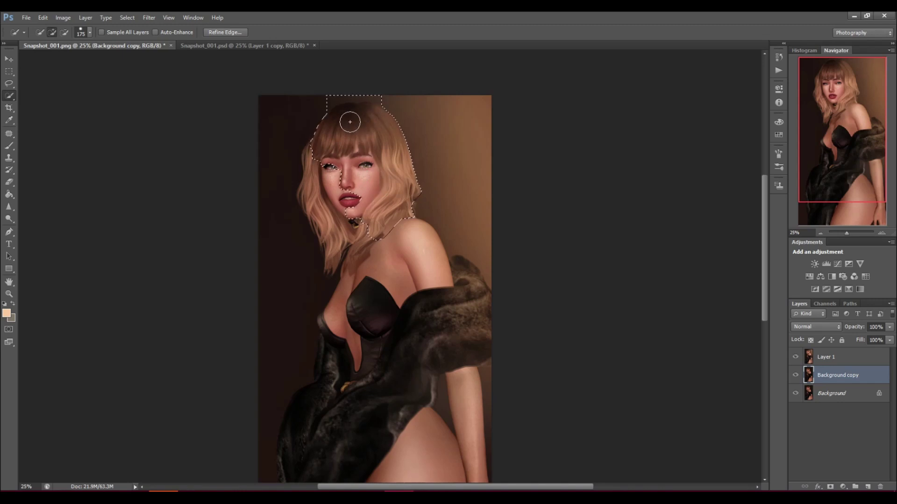
{"action": "mouse_move", "coordinate": [371, 92]}
{"action": "left_mouse_down"}
{"action": "mouse_move", "coordinate": [344, 86]}
{"action": "mouse_move", "coordinate": [322, 95]}
{"action": "left_mouse_up"}
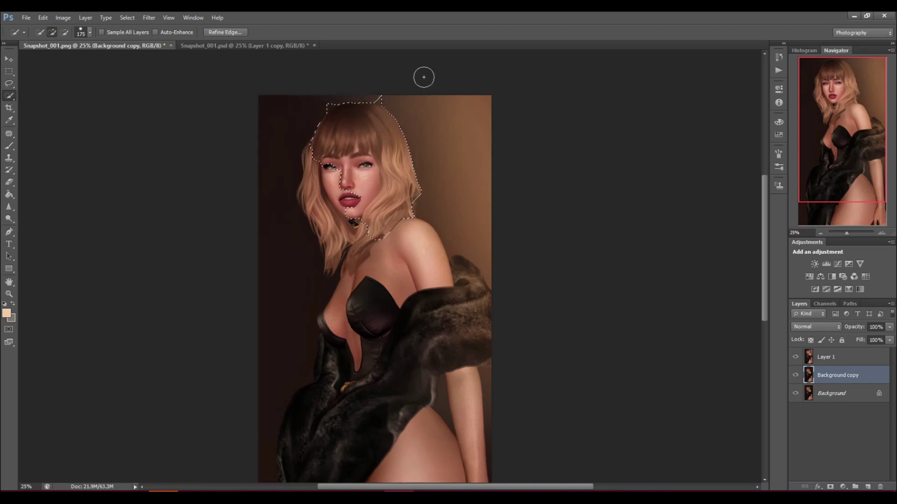
{"action": "left_click", "coordinate": [382, 89], "text": "alt"}
{"action": "left_click", "coordinate": [323, 95], "text": "alt"}
{"action": "mouse_move", "coordinate": [352, 178]}
{"action": "left_mouse_down"}
{"action": "mouse_move", "coordinate": [396, 236]}
{"action": "mouse_move", "coordinate": [417, 227]}
{"action": "mouse_move", "coordinate": [429, 262]}
{"action": "left_mouse_up"}
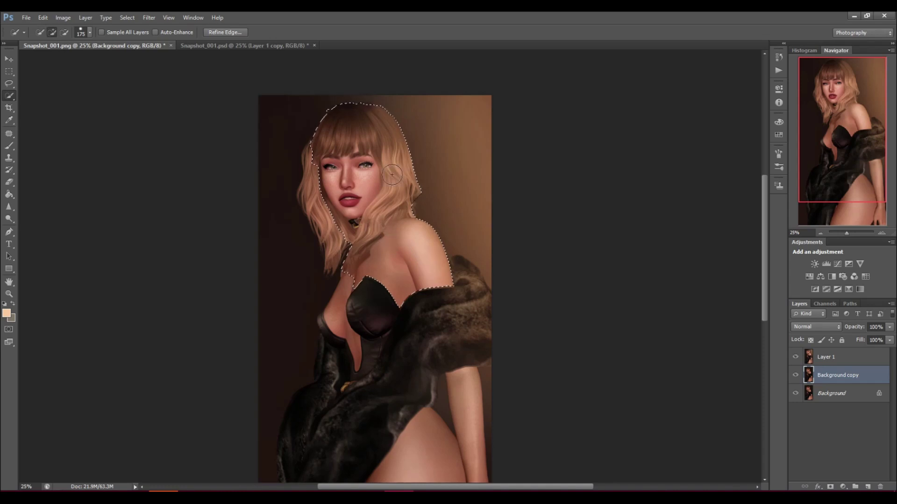
Try to extend the quick selection over the fur coat with Layer 1 temporarily hidden, and undo the selection change.
{"action": "left_click", "coordinate": [10, 145]}
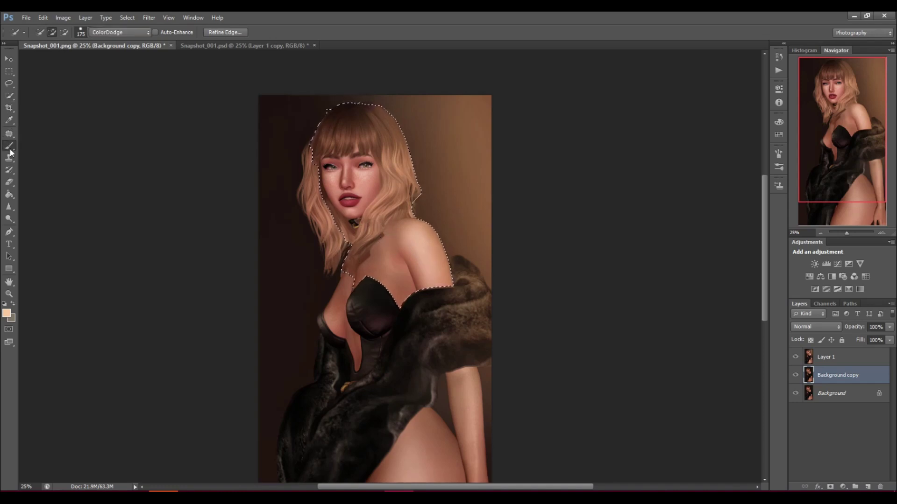
{"action": "left_click", "coordinate": [7, 97]}
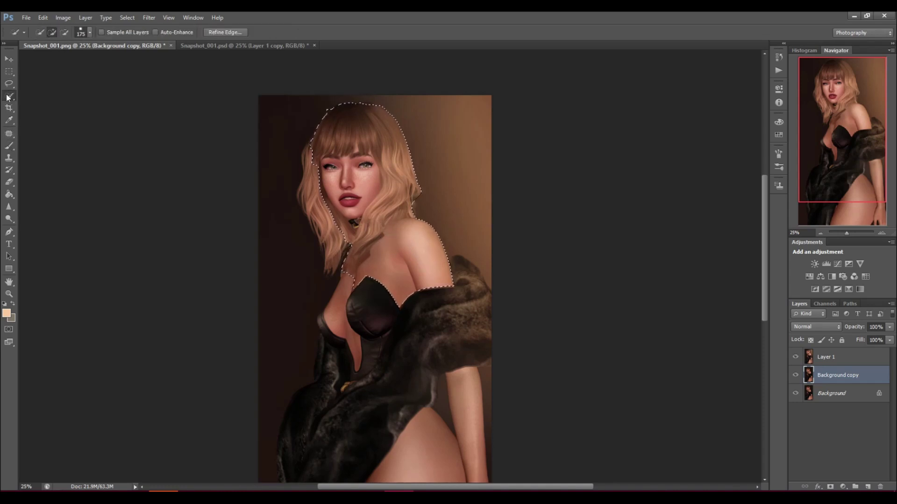
{"action": "left_click", "coordinate": [9, 97]}
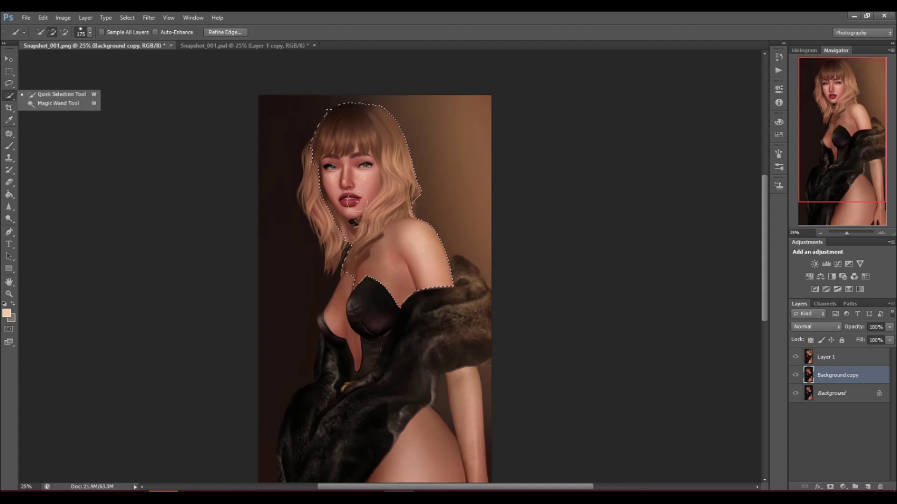
{"action": "left_click", "coordinate": [795, 357]}
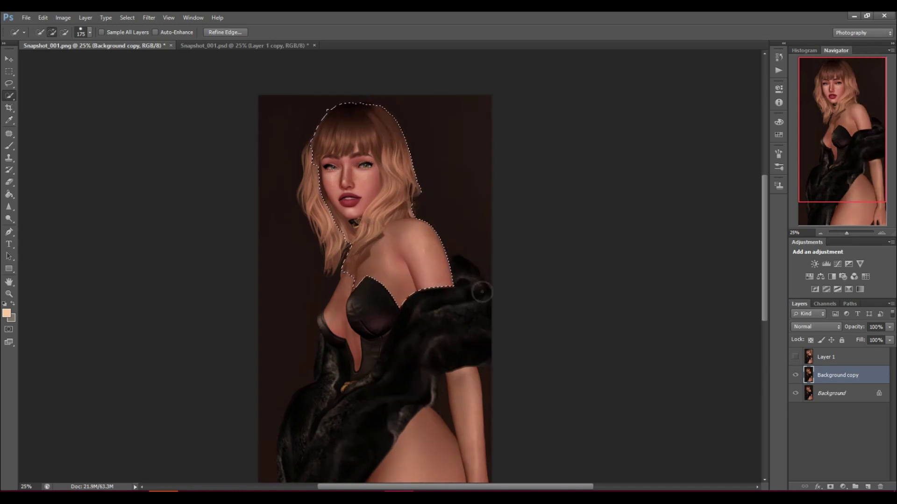
{"action": "left_click", "coordinate": [42, 17]}
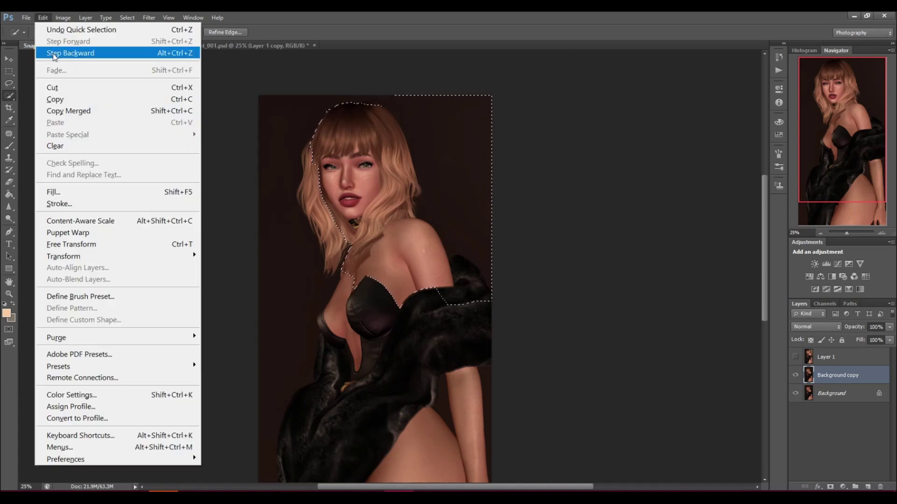
{"action": "left_click", "coordinate": [53, 53]}
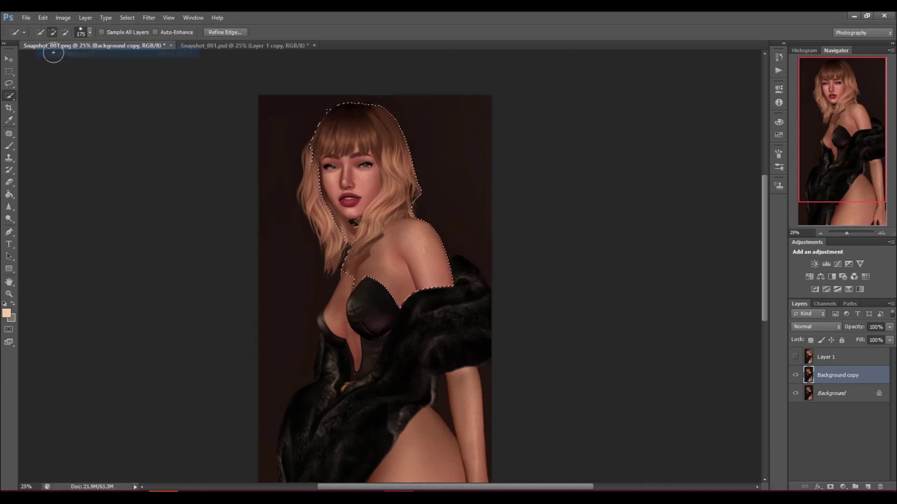
{"action": "left_click", "coordinate": [795, 357]}
Paint a Color Dodge highlight on Layer 1 along the selected shoulder's edge with a size 250 brush at 11% opacity.
{"action": "left_click", "coordinate": [824, 357]}
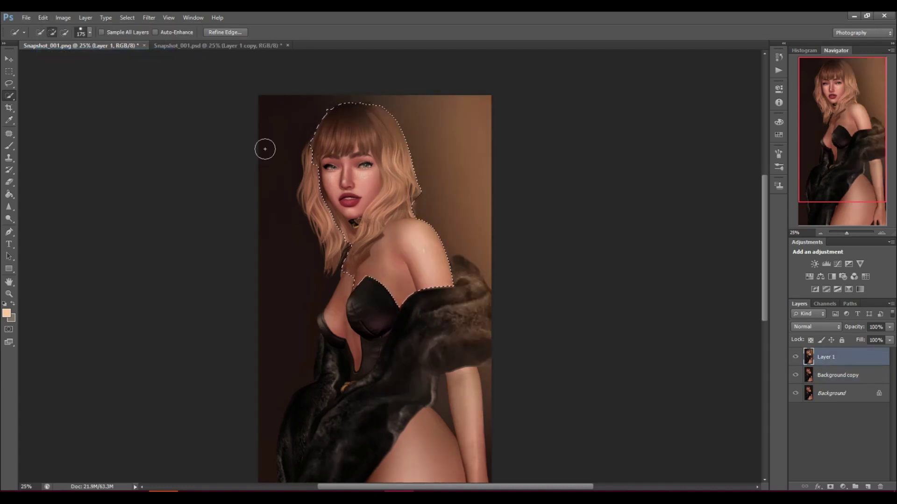
{"action": "left_click", "coordinate": [9, 146]}
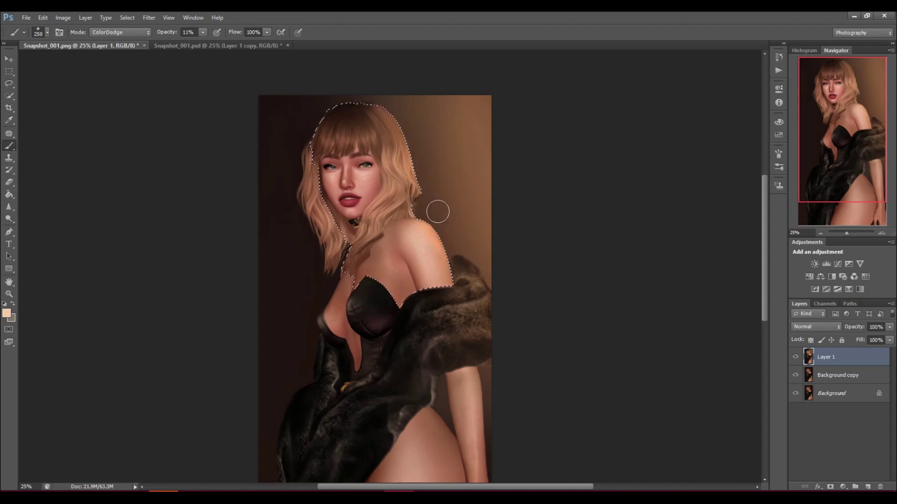
Set the Dodge tool's range to Highlights and brighten the outer edge of the hair inside the selection.
{"action": "left_click", "coordinate": [9, 218]}
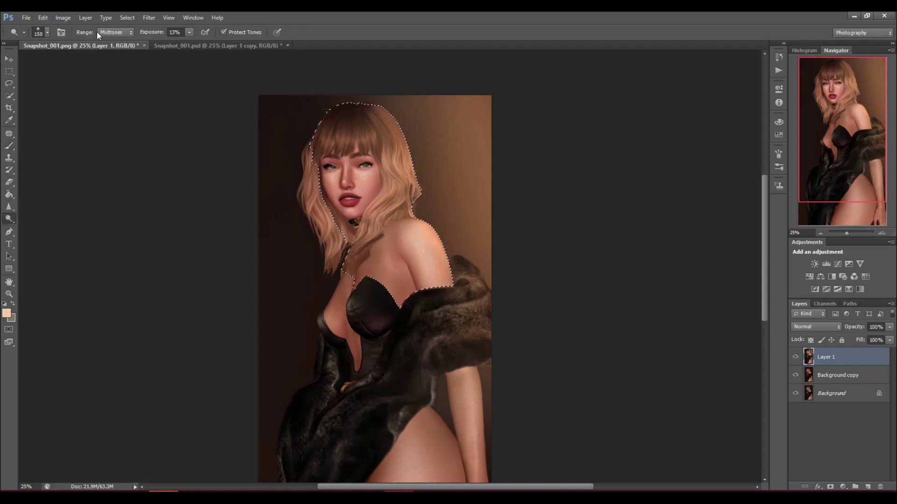
{"action": "left_click", "coordinate": [112, 32]}
{"action": "left_click", "coordinate": [112, 50]}
{"action": "left_click", "coordinate": [114, 32]}
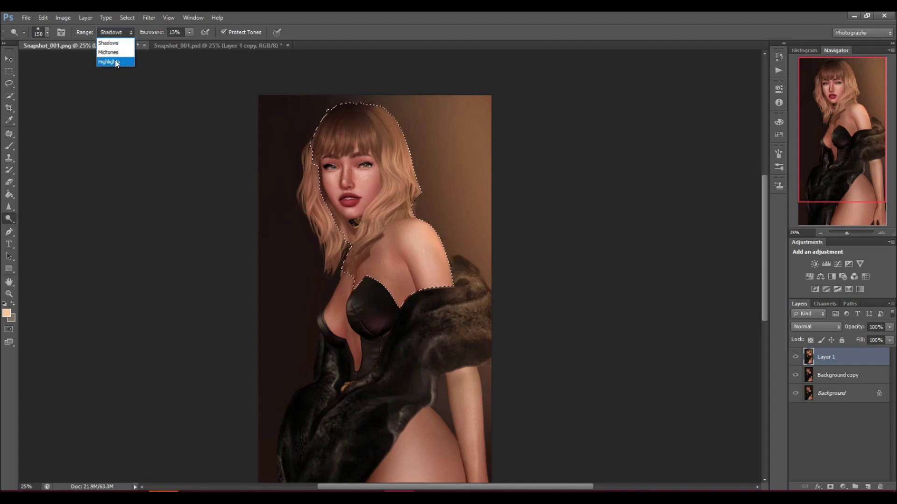
{"action": "left_click", "coordinate": [116, 62]}
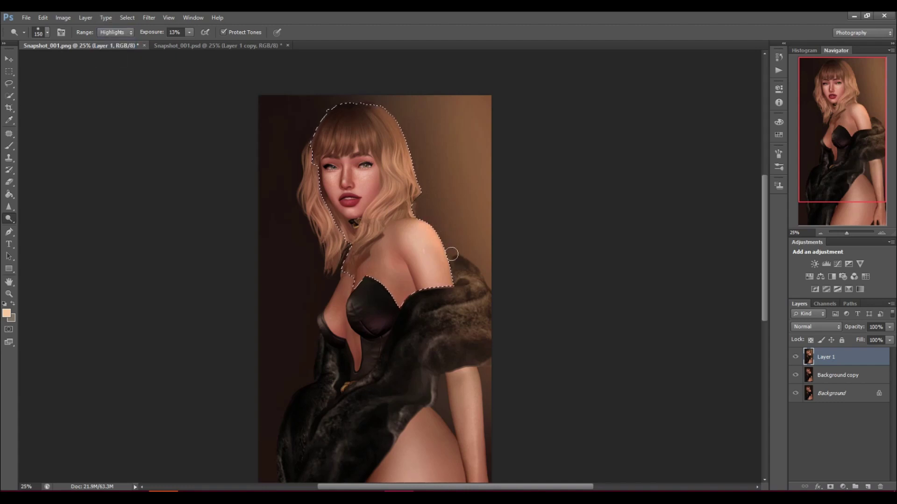
{"action": "left_click_drag", "start_coordinate": [419, 202], "coordinate": [412, 149]}
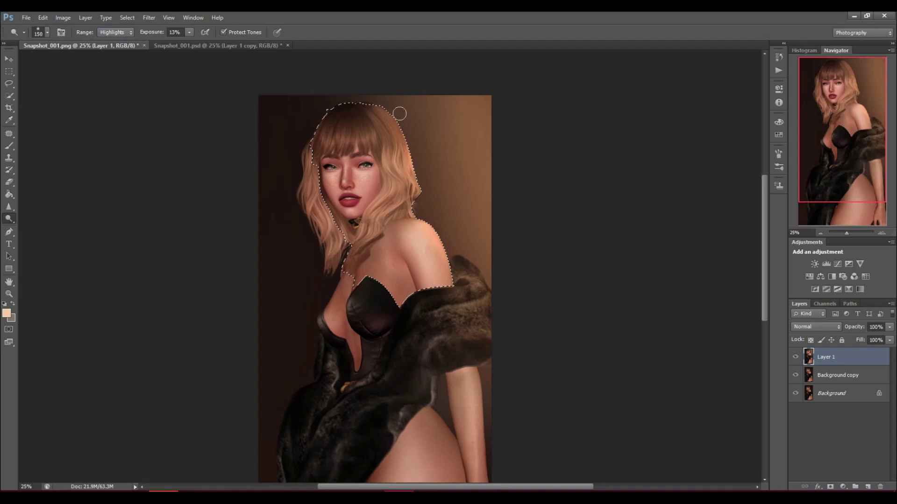
Clear the selection around the avatar and switch to the Blur tool at 10% strength.
{"action": "left_click", "coordinate": [9, 133]}
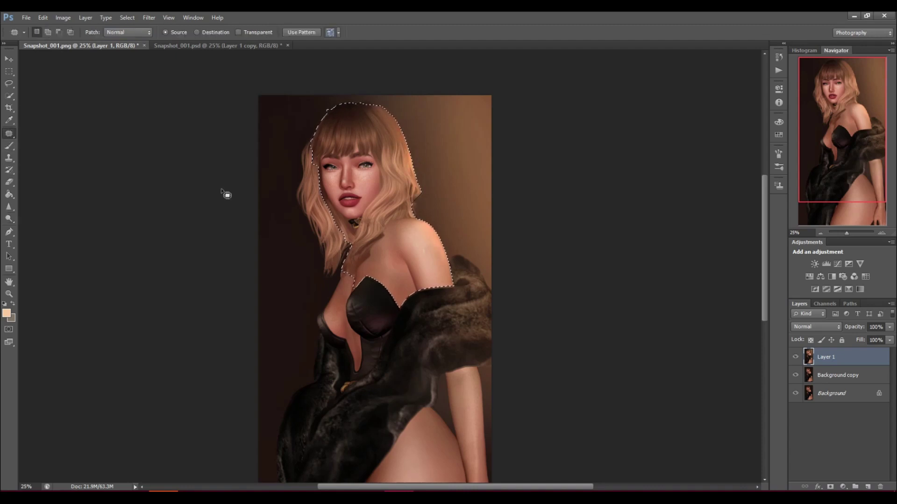
{"action": "left_click", "coordinate": [374, 344]}
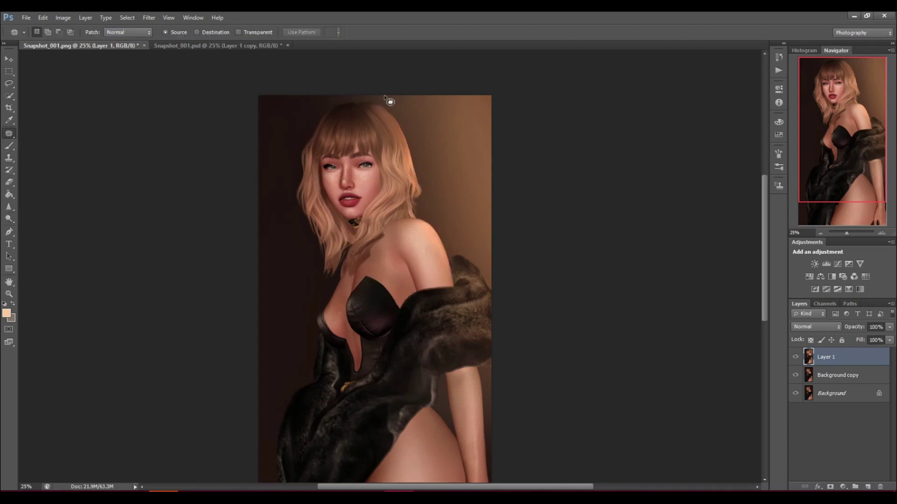
{"action": "left_click", "coordinate": [9, 194]}
{"action": "right_click", "coordinate": [9, 195]}
{"action": "left_click", "coordinate": [27, 201]}
{"action": "right_click", "coordinate": [11, 207]}
{"action": "left_click", "coordinate": [32, 206]}
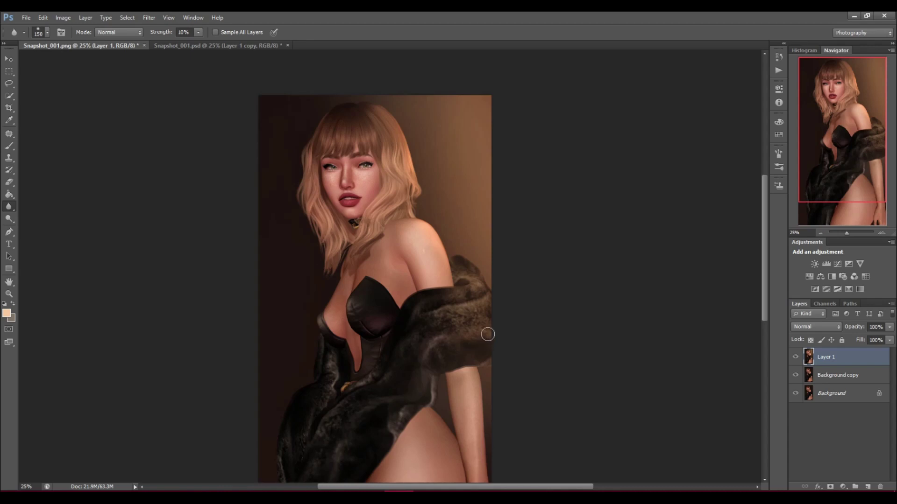
Burn the midtones at 20% exposure with a size 175 brush on the shaded hair, chest and bodice edges.
{"action": "left_click_drag", "start_coordinate": [9, 218], "coordinate": [40, 225]}
{"action": "key", "text": "bracketleft"}
{"action": "key", "text": "bracketleft"}
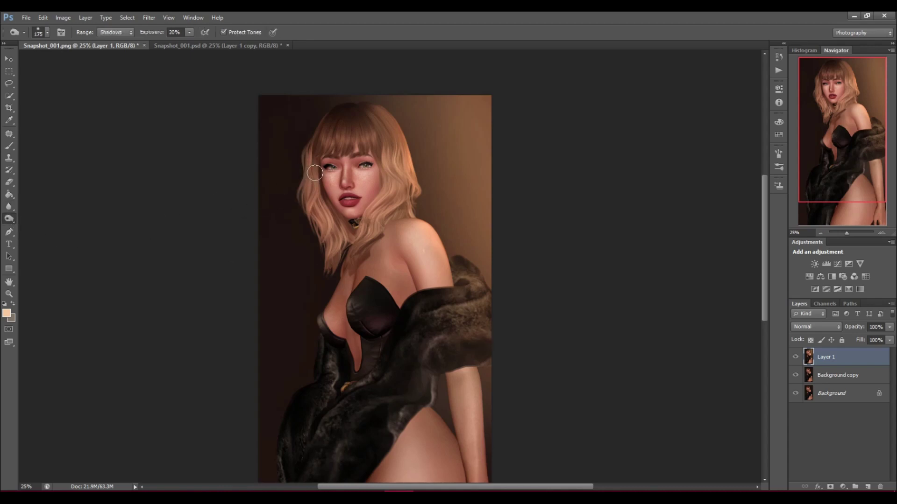
{"action": "left_click", "coordinate": [105, 31]}
{"action": "left_click", "coordinate": [111, 50]}
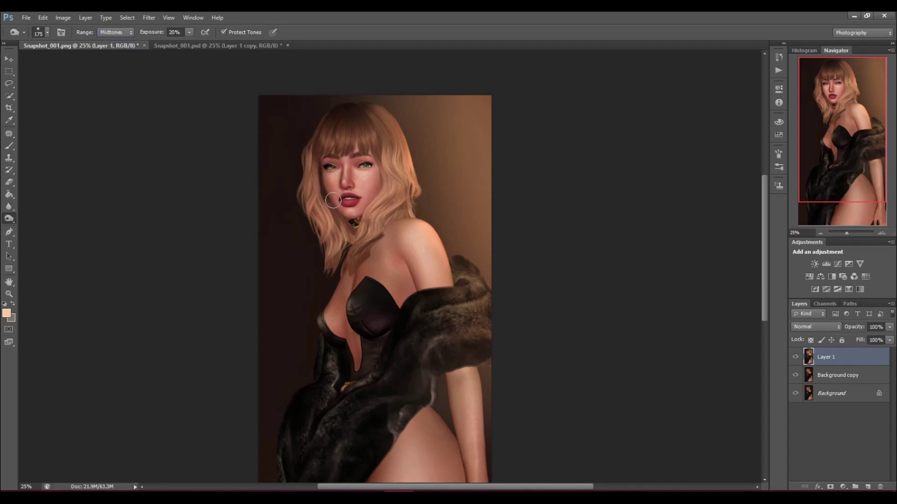
{"action": "mouse_move", "coordinate": [333, 224]}
{"action": "left_mouse_down"}
{"action": "mouse_move", "coordinate": [340, 231]}
{"action": "mouse_move", "coordinate": [326, 212]}
{"action": "mouse_move", "coordinate": [340, 255]}
{"action": "left_mouse_up"}
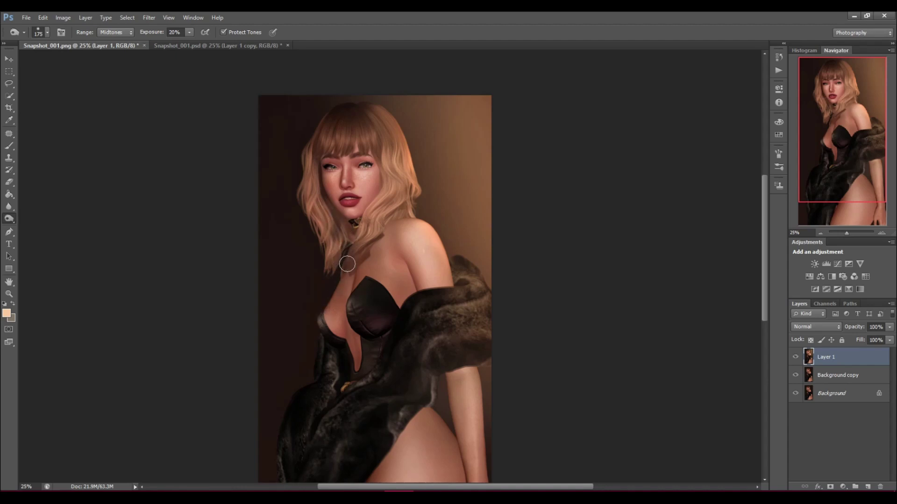
{"action": "left_click_drag", "start_coordinate": [343, 339], "coordinate": [334, 338]}
{"action": "left_click_drag", "start_coordinate": [392, 304], "coordinate": [398, 298]}
Burn the midtones along the bare thigh's edges, enlarging the brush to size 500.
{"action": "scroll", "coordinate": [376, 367], "scroll_direction": "down", "scroll_amount": 2}
{"action": "mouse_move", "coordinate": [359, 446]}
{"action": "left_mouse_down"}
{"action": "mouse_move", "coordinate": [372, 435]}
{"action": "mouse_move", "coordinate": [369, 411]}
{"action": "left_mouse_up"}
{"action": "key", "text": "bracketright"}
{"action": "key", "text": "bracketright"}
{"action": "key", "text": "bracketright"}
{"action": "scroll", "coordinate": [363, 434], "scroll_direction": "down", "scroll_amount": 4}
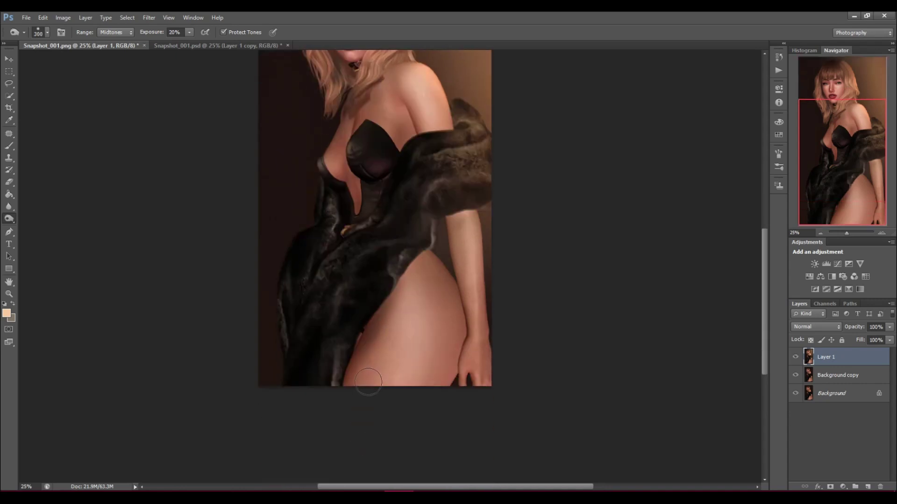
{"action": "key", "text": "bracketright"}
{"action": "key", "text": "bracketright"}
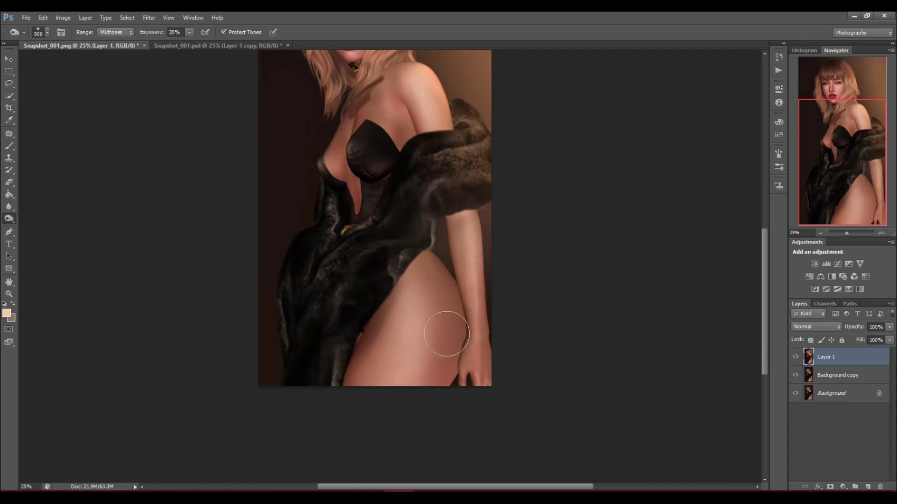
{"action": "left_click_drag", "start_coordinate": [446, 334], "coordinate": [437, 370]}
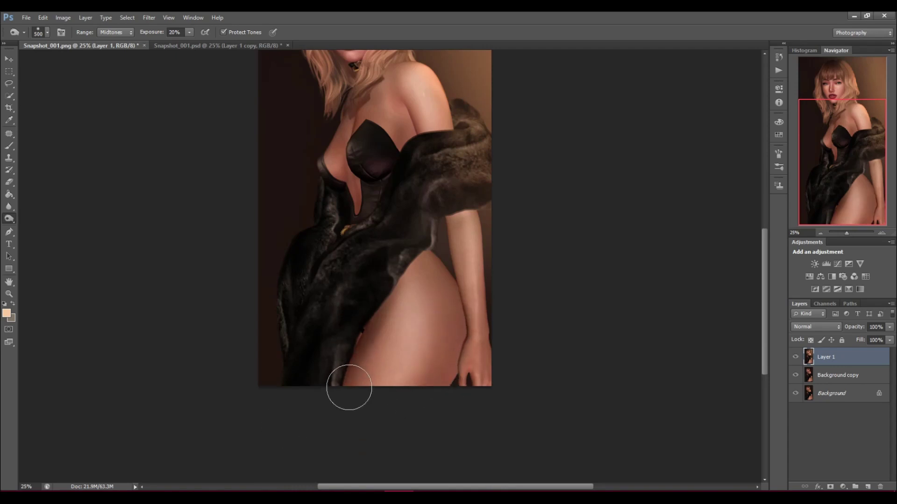
{"action": "scroll", "coordinate": [348, 387], "scroll_direction": "up", "scroll_amount": 3}
{"action": "mouse_move", "coordinate": [400, 321]}
{"action": "left_mouse_down"}
{"action": "mouse_move", "coordinate": [426, 330]}
{"action": "mouse_move", "coordinate": [414, 314]}
{"action": "left_mouse_up"}
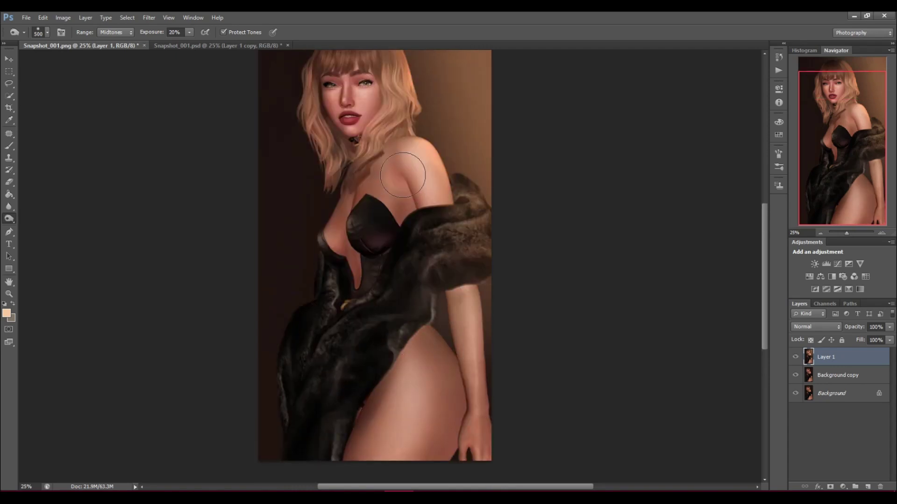
Set the Burn tool's range to Shadows and darken the areas around the hand with a size 200 brush.
{"action": "left_click", "coordinate": [129, 33]}
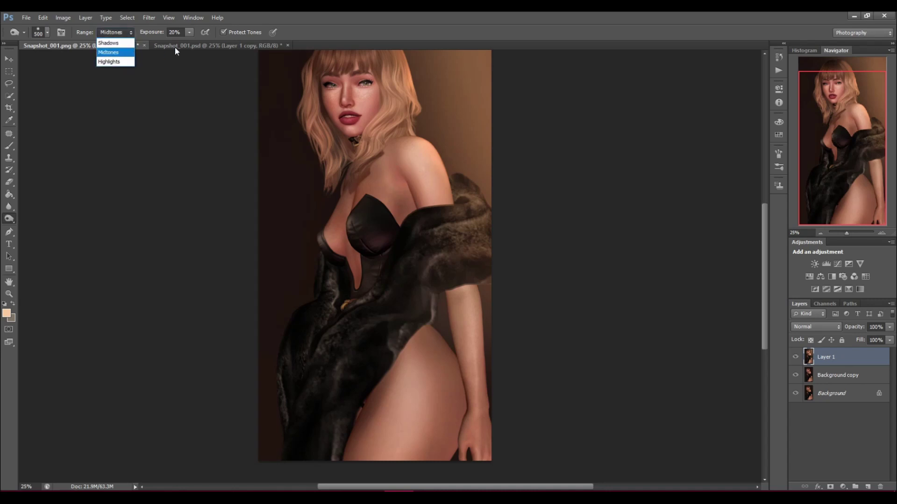
{"action": "left_click", "coordinate": [117, 43]}
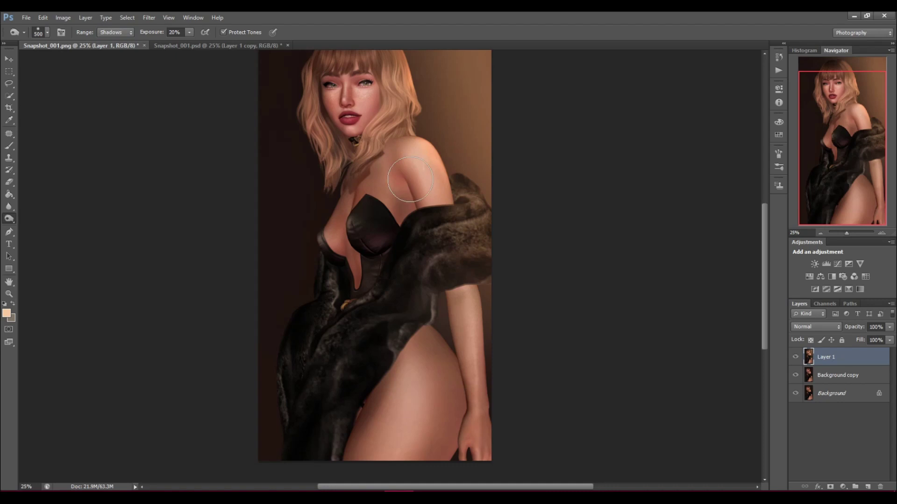
{"action": "scroll", "coordinate": [425, 248], "scroll_direction": "down", "scroll_amount": 3}
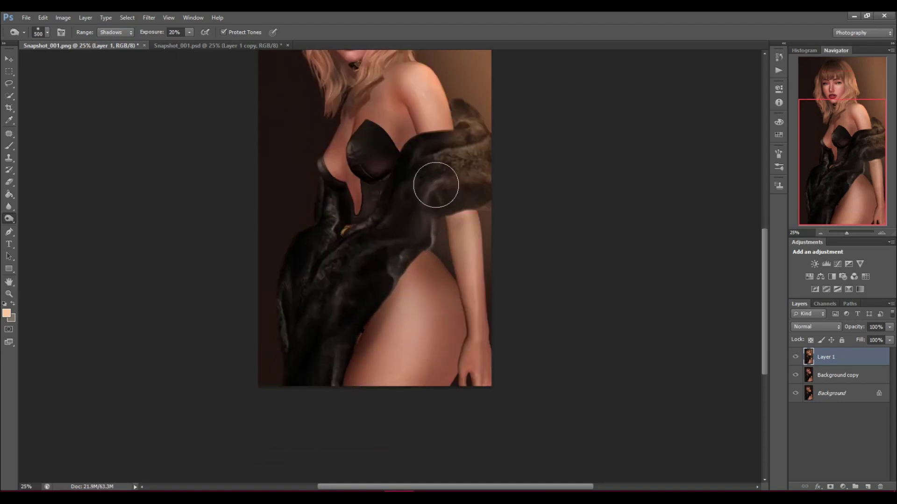
{"action": "key", "text": "bracketleft"}
{"action": "key", "text": "bracketleft"}
{"action": "key", "text": "bracketleft"}
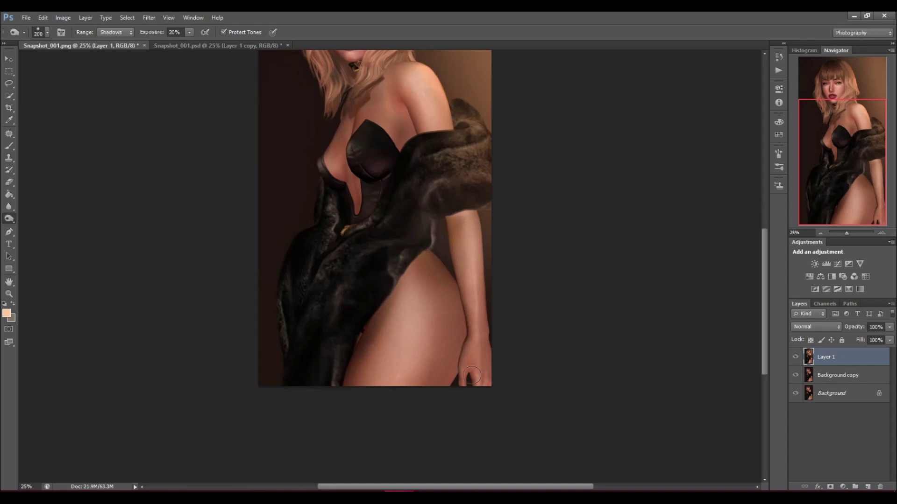
{"action": "scroll", "coordinate": [487, 319], "scroll_direction": "up", "scroll_amount": 3}
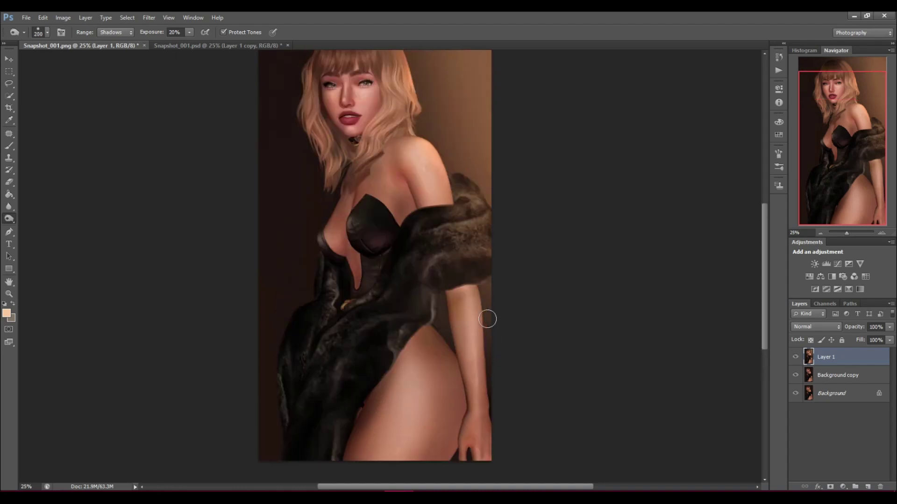
{"action": "scroll", "coordinate": [487, 320], "scroll_direction": "up", "scroll_amount": 1}
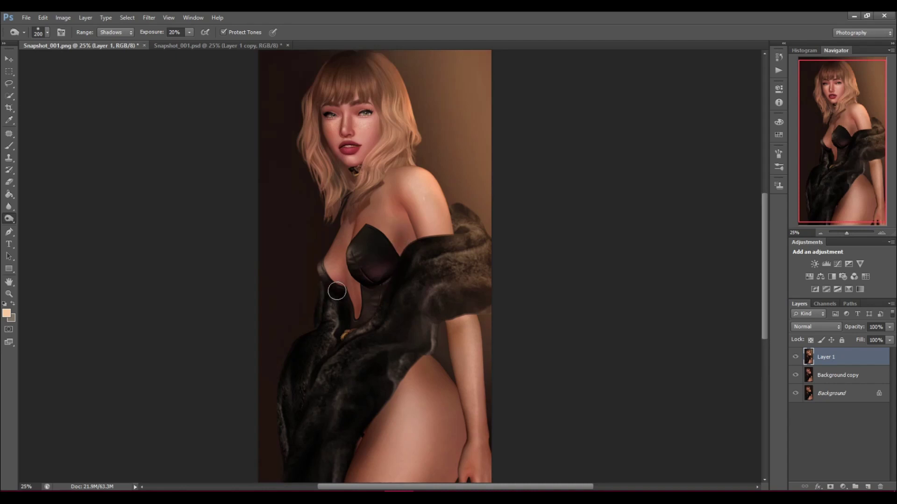
Try to burn the shadows on the shaded side of the face, and step back one edit.
{"action": "mouse_move", "coordinate": [327, 127]}
{"action": "left_mouse_down"}
{"action": "mouse_move", "coordinate": [326, 104]}
{"action": "mouse_move", "coordinate": [331, 152]}
{"action": "left_mouse_up"}
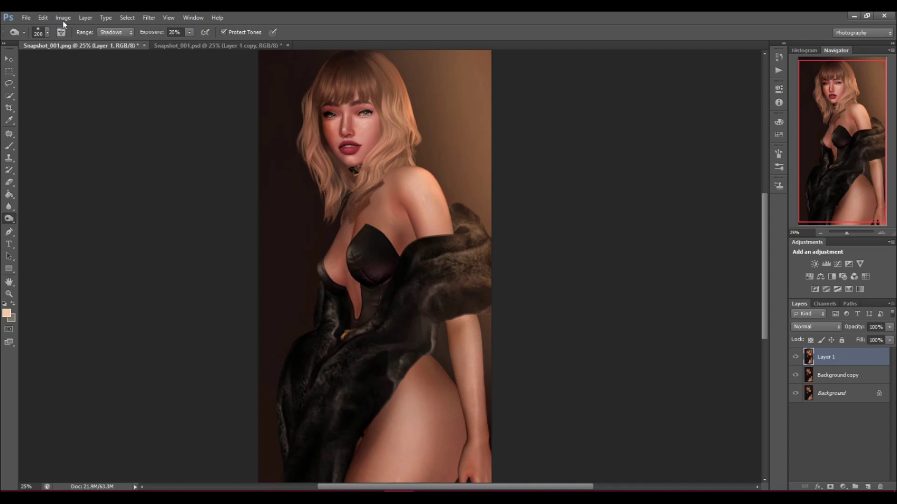
{"action": "left_click", "coordinate": [42, 17]}
{"action": "left_click", "coordinate": [57, 52]}
Set the Burn tool to 7% exposure with the Midtones range.
{"action": "left_click", "coordinate": [189, 33]}
{"action": "left_click", "coordinate": [183, 43]}
{"action": "left_click", "coordinate": [111, 33]}
{"action": "left_click", "coordinate": [117, 54]}
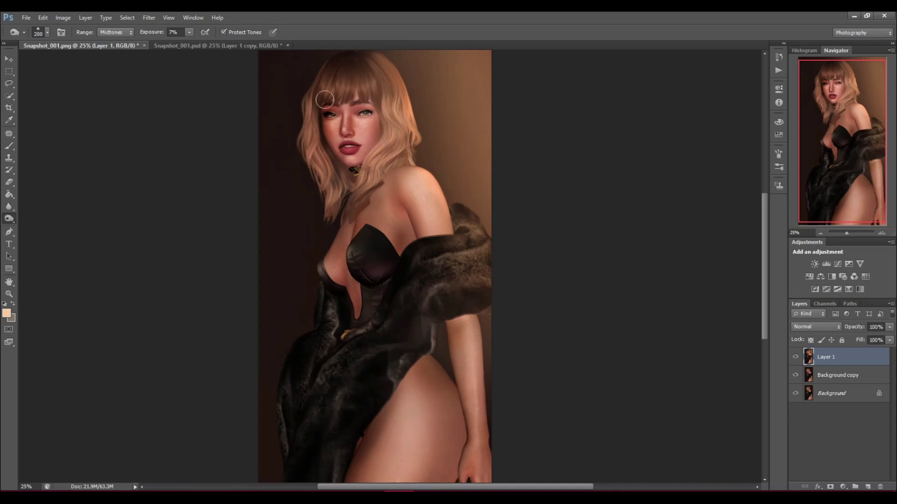
Switch to the Dodge tool and set its range to Shadows.
{"action": "right_click", "coordinate": [11, 221]}
{"action": "left_click", "coordinate": [31, 217]}
{"action": "left_click", "coordinate": [124, 33]}
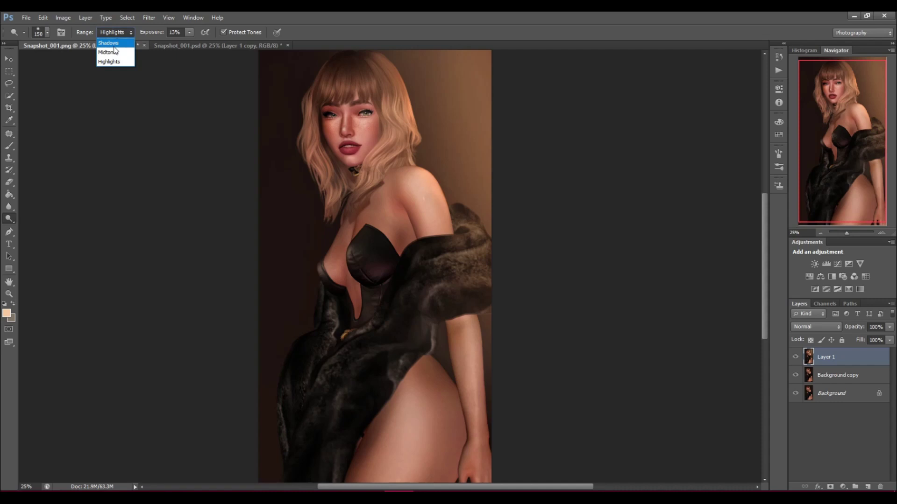
{"action": "left_click", "coordinate": [114, 46]}
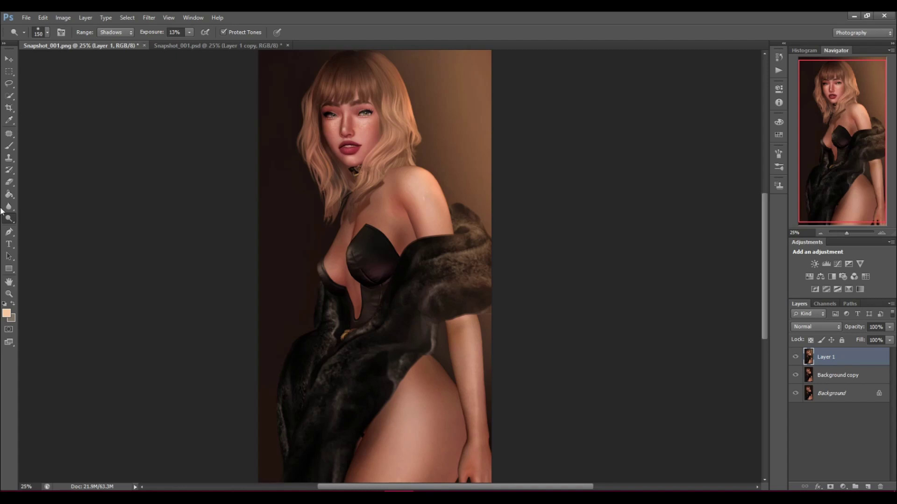
Burn the midtones of the freckled cheek at 7% exposure with a size 25 brush.
{"action": "left_click", "coordinate": [8, 294]}
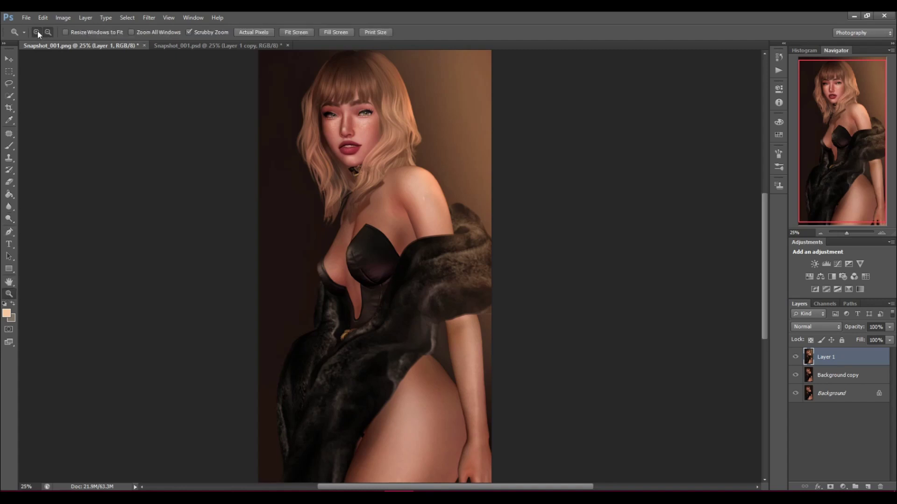
{"action": "left_click_drag", "start_coordinate": [348, 130], "coordinate": [349, 133]}
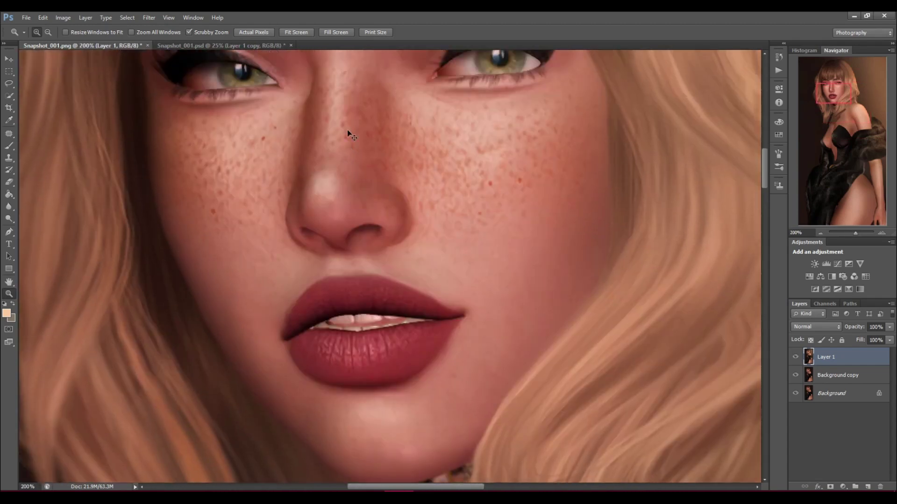
{"action": "left_click", "coordinate": [10, 220]}
{"action": "left_click", "coordinate": [34, 227]}
{"action": "key", "text": "bracketleft"}
{"action": "key", "text": "bracketleft"}
{"action": "key", "text": "bracketleft"}
{"action": "key", "text": "bracketleft"}
{"action": "key", "text": "bracketleft"}
{"action": "key", "text": "bracketleft"}
{"action": "key", "text": "bracketleft"}
{"action": "key", "text": "bracketleft"}
{"action": "key", "text": "bracketleft"}
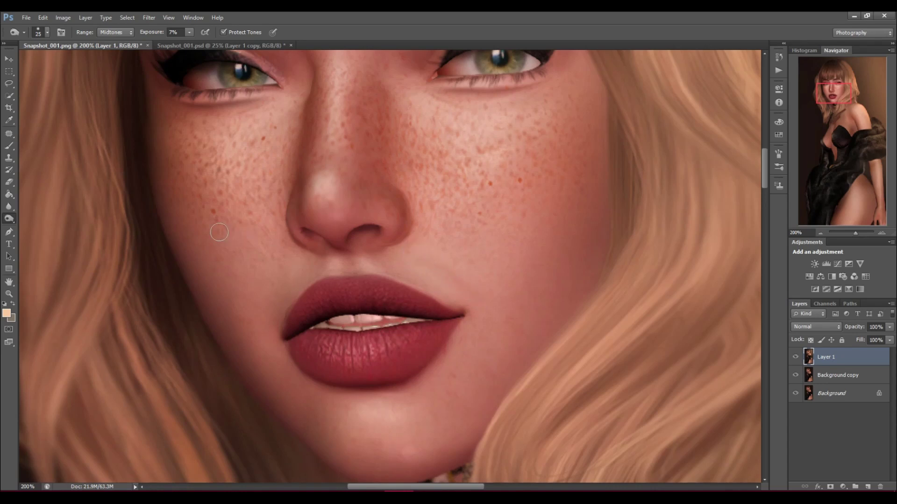
Dodge the shadows beneath the eyes at 13% exposure, reducing the size 35 brush for finer strokes.
{"action": "left_click", "coordinate": [10, 221]}
{"action": "left_click", "coordinate": [47, 217]}
{"action": "scroll", "coordinate": [337, 207], "scroll_direction": "up", "scroll_amount": 2}
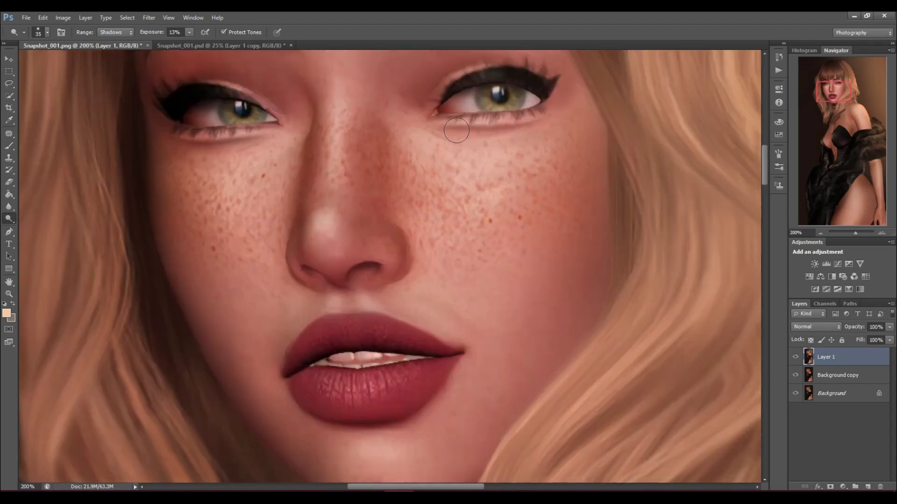
{"action": "key", "text": "bracketleft"}
{"action": "key", "text": "bracketleft"}
Burn the skin beneath the lower lashes of both eyes, and set the Burn range to Shadows.
{"action": "right_click", "coordinate": [10, 222]}
{"action": "left_click", "coordinate": [46, 228]}
{"action": "left_click_drag", "start_coordinate": [201, 151], "coordinate": [249, 142]}
{"action": "left_click_drag", "start_coordinate": [503, 130], "coordinate": [467, 129]}
{"action": "left_click", "coordinate": [116, 32]}
{"action": "left_click", "coordinate": [111, 41]}
Smudge the hair strands framing the face at 26% strength, adjusting the brush to size 35.
{"action": "left_click", "coordinate": [8, 206]}
{"action": "left_click", "coordinate": [53, 222]}
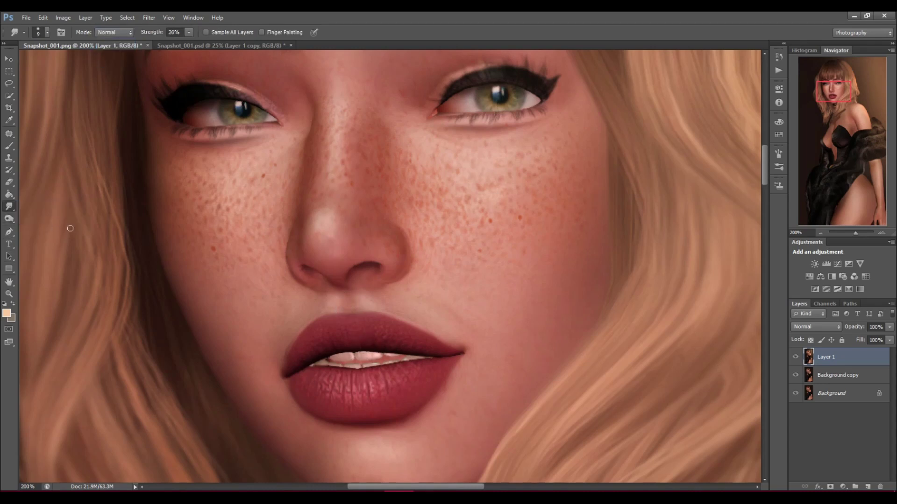
{"action": "key", "text": "bracketright"}
{"action": "key", "text": "bracketright"}
{"action": "key", "text": "bracketright"}
{"action": "key", "text": "bracketleft"}
{"action": "key", "text": "bracketleft"}
{"action": "scroll", "coordinate": [294, 352], "scroll_direction": "down", "scroll_amount": 1}
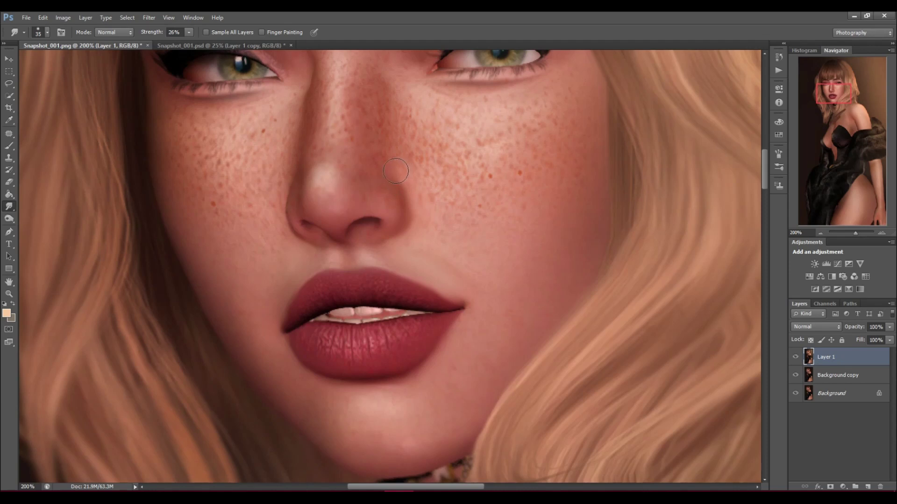
Duplicate Layer 1 and open the copy in Liquify at 100% zoom, showing the face.
{"action": "key", "text": "ctrl+j"}
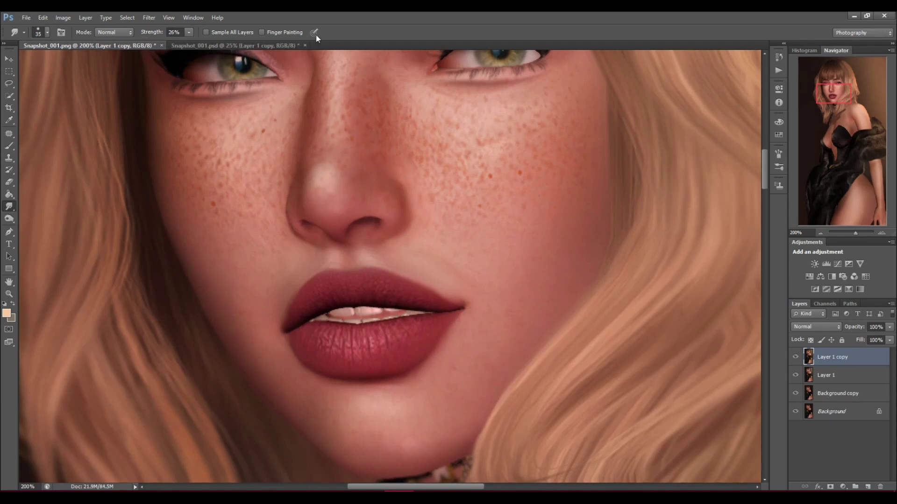
{"action": "left_click", "coordinate": [149, 18]}
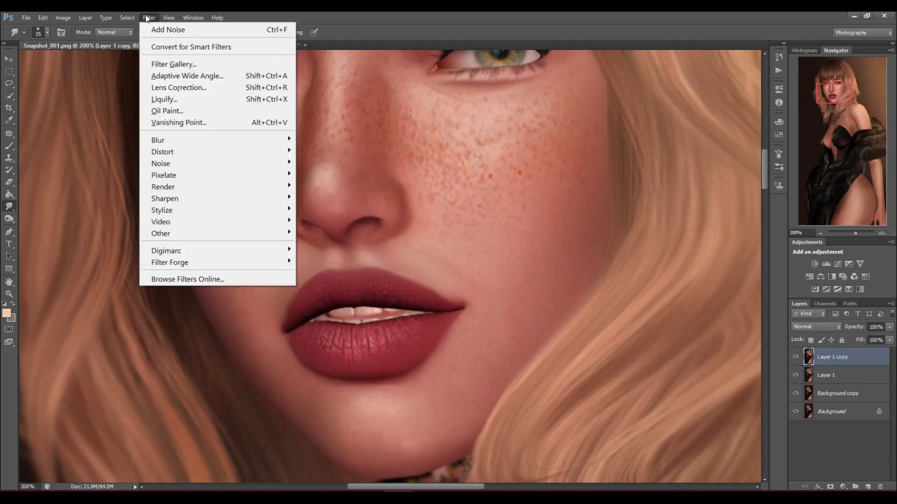
{"action": "left_click", "coordinate": [166, 98]}
{"action": "left_click", "coordinate": [154, 424]}
{"action": "left_click", "coordinate": [167, 283]}
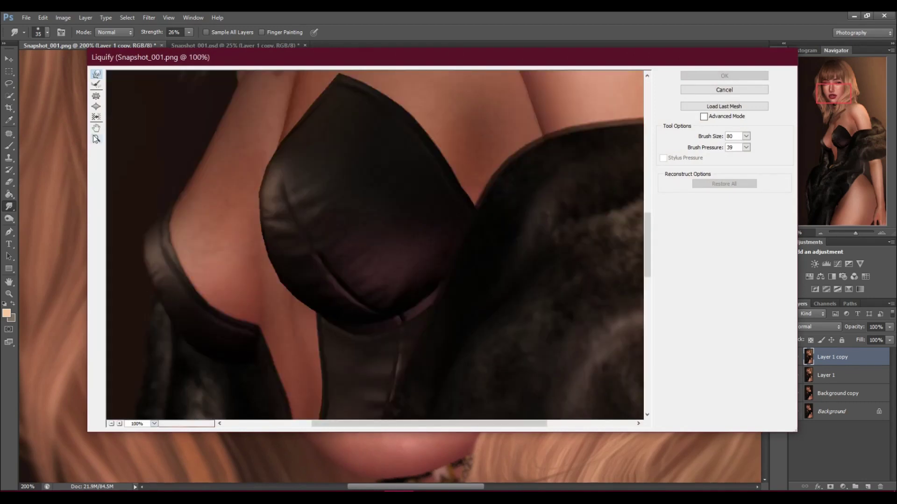
{"action": "scroll", "coordinate": [306, 224], "scroll_direction": "up", "scroll_amount": 10}
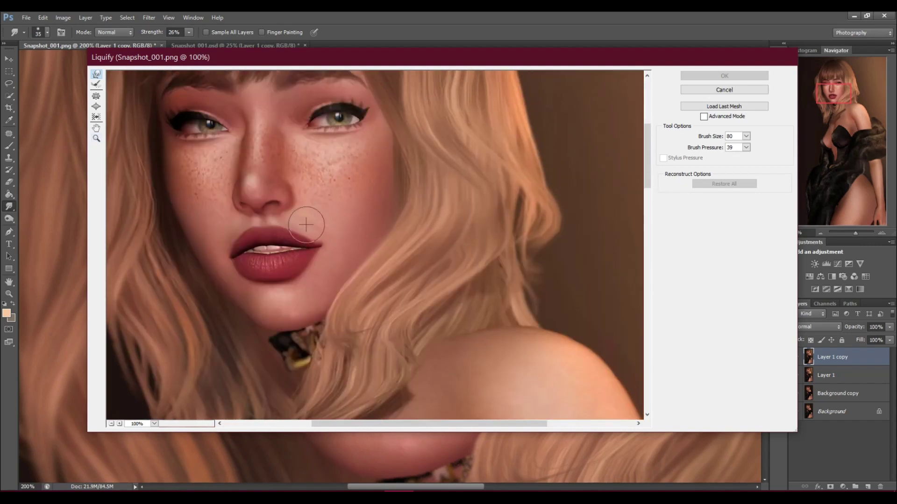
{"action": "scroll", "coordinate": [306, 225], "scroll_direction": "up", "scroll_amount": 3}
Warp the lower lip's outline toward the mouth corner with a size 100 brush at pressure 39.
{"action": "key", "text": "bracketleft"}
{"action": "key", "text": "bracketleft"}
{"action": "key", "text": "bracketright"}
{"action": "key", "text": "bracketright"}
{"action": "key", "text": "bracketright"}
{"action": "key", "text": "bracketright"}
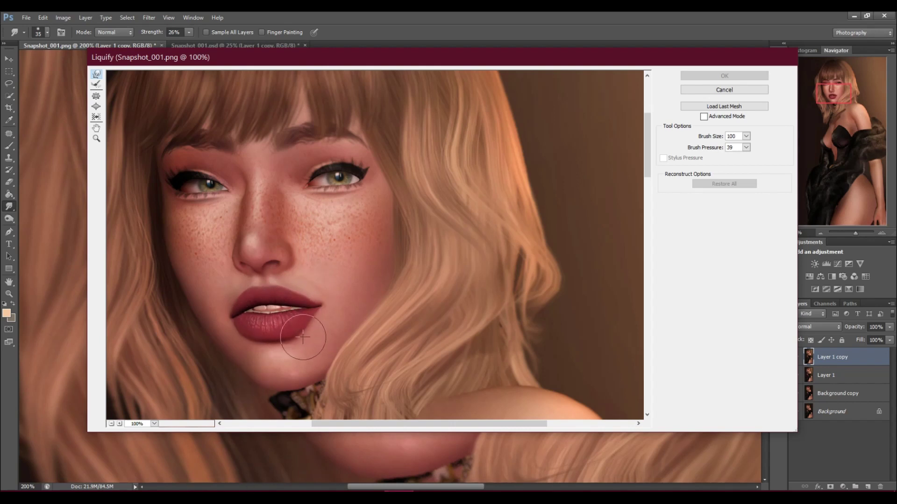
{"action": "mouse_move", "coordinate": [300, 340]}
{"action": "left_mouse_down"}
{"action": "mouse_move", "coordinate": [273, 351]}
{"action": "mouse_move", "coordinate": [274, 342]}
{"action": "mouse_move", "coordinate": [295, 344]}
{"action": "mouse_move", "coordinate": [237, 348]}
{"action": "mouse_move", "coordinate": [251, 339]}
{"action": "mouse_move", "coordinate": [234, 321]}
{"action": "left_mouse_up"}
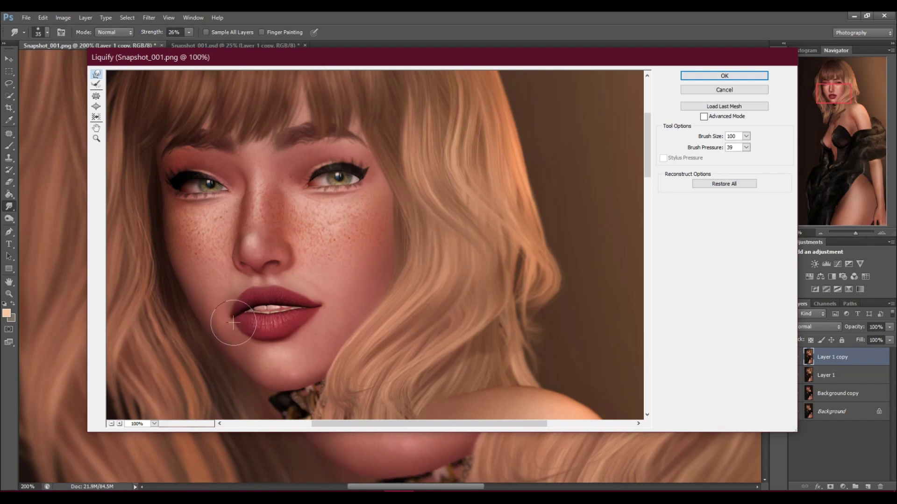
Refine the upper lip's shape with the warp brush reduced to size 60.
{"action": "key", "text": "bracketleft"}
{"action": "key", "text": "bracketleft"}
{"action": "key", "text": "bracketleft"}
{"action": "key", "text": "bracketleft"}
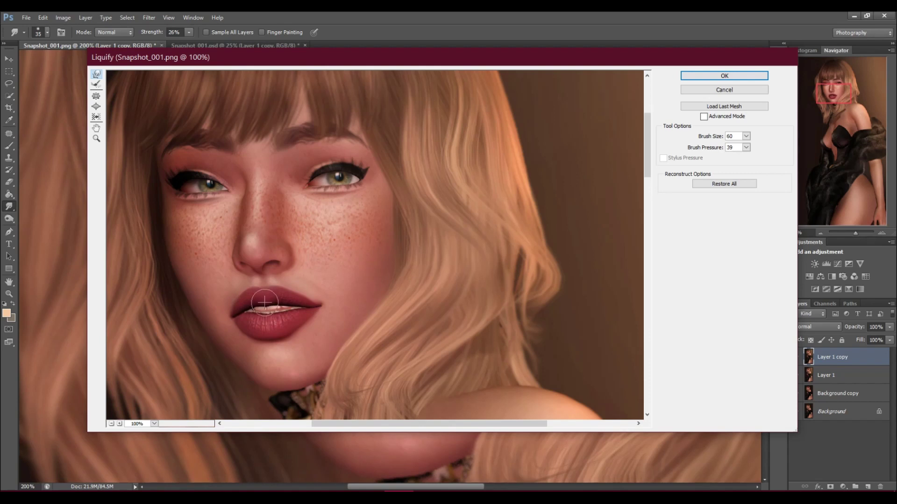
Warp the area around the nose bridge and inner eye with a size 125 brush, and apply the Liquify edits.
{"action": "key", "text": "bracketright"}
{"action": "key", "text": "bracketright"}
{"action": "key", "text": "bracketright"}
{"action": "key", "text": "bracketright"}
{"action": "key", "text": "bracketright"}
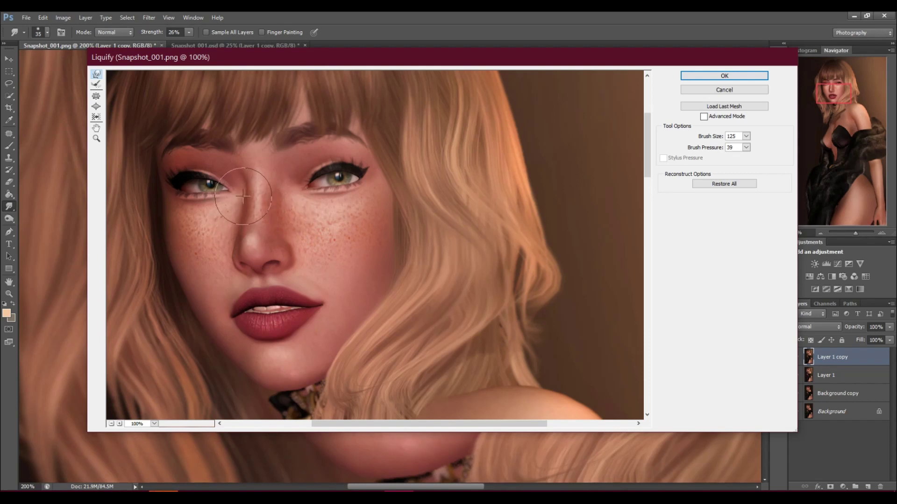
{"action": "left_click", "coordinate": [737, 75]}
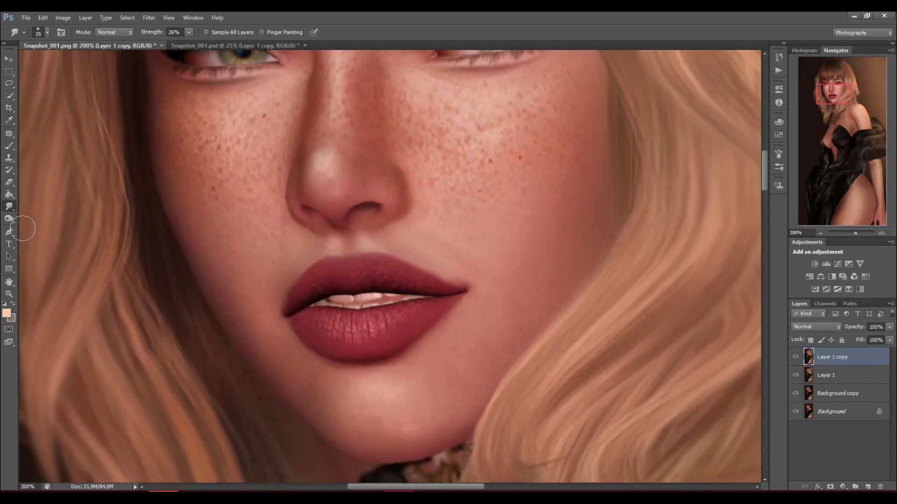
Burn the face's midtones with a size 40 brush at 7% exposure.
{"action": "left_click", "coordinate": [13, 223]}
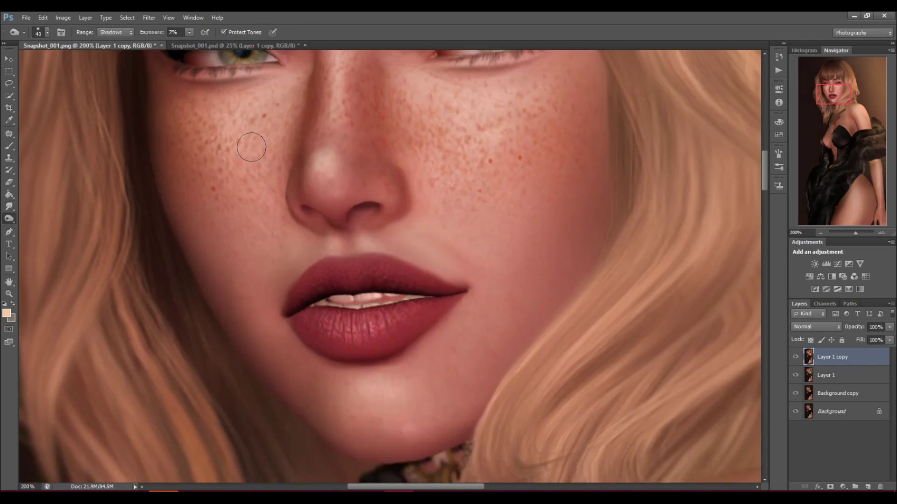
{"action": "left_click", "coordinate": [119, 32]}
{"action": "left_click", "coordinate": [120, 52]}
{"action": "scroll", "coordinate": [239, 330], "scroll_direction": "up", "scroll_amount": 3}
{"action": "scroll", "coordinate": [239, 331], "scroll_direction": "down", "scroll_amount": 5}
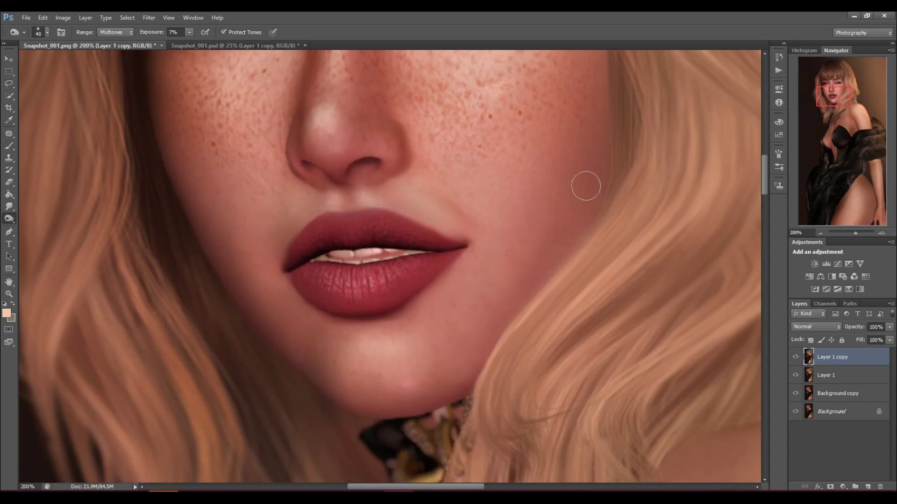
Try burning the outer cheek with the brush enlarged to size 100, and step back from the last burn stroke.
{"action": "scroll", "coordinate": [607, 150], "scroll_direction": "up", "scroll_amount": 3}
{"action": "key", "text": "bracketright"}
{"action": "key", "text": "bracketright"}
{"action": "key", "text": "bracketright"}
{"action": "key", "text": "bracketright"}
{"action": "key", "text": "bracketright"}
{"action": "key", "text": "bracketright"}
{"action": "left_click", "coordinate": [43, 18]}
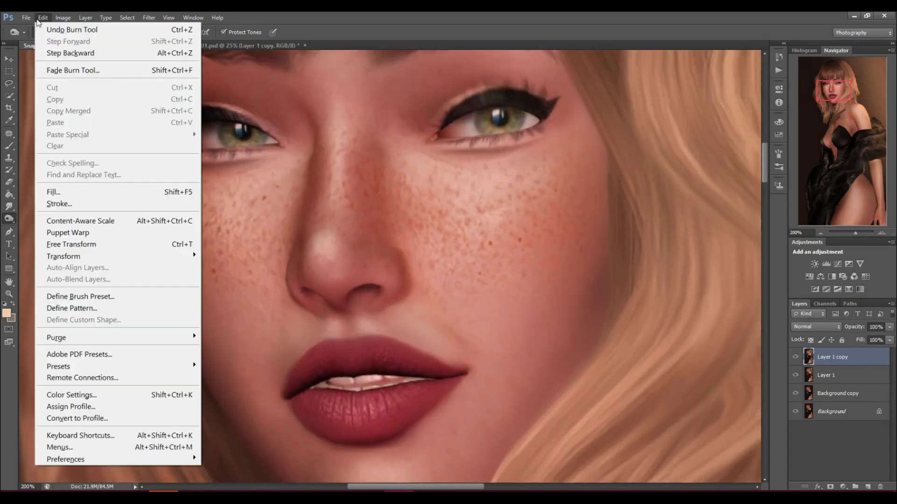
{"action": "left_click", "coordinate": [54, 53]}
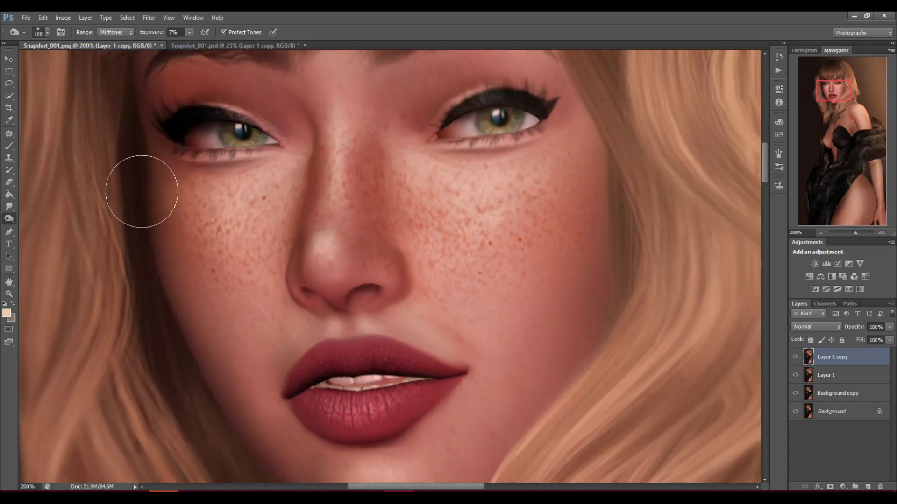
Zoom out to 25% to view the whole figure and compare it with the Snapshot_001.psd version.
{"action": "scroll", "coordinate": [140, 182], "scroll_direction": "up", "scroll_amount": 3}
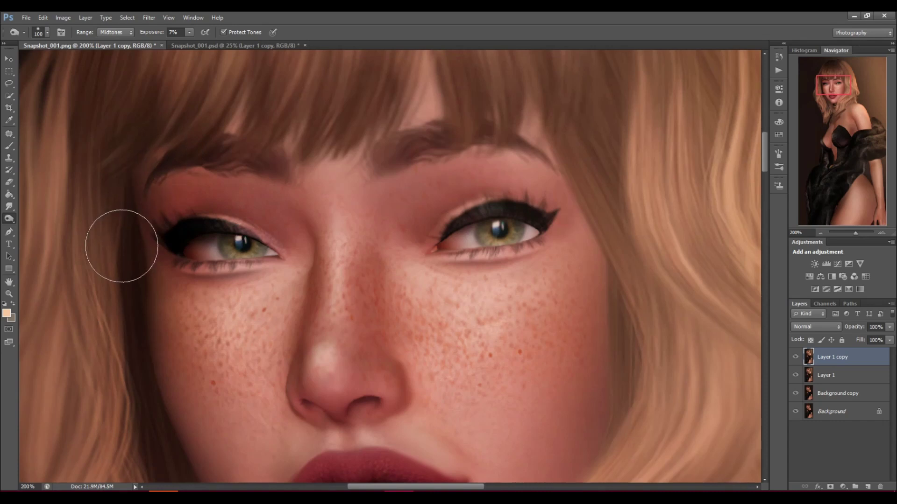
{"action": "scroll", "coordinate": [120, 247], "scroll_direction": "down", "scroll_amount": 6}
{"action": "scroll", "coordinate": [121, 246], "scroll_direction": "down", "scroll_amount": 10}
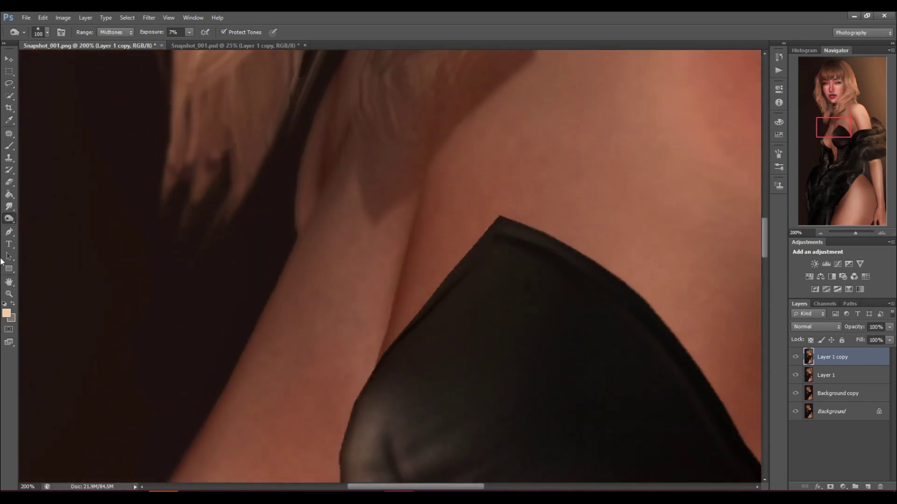
{"action": "left_click", "coordinate": [9, 294]}
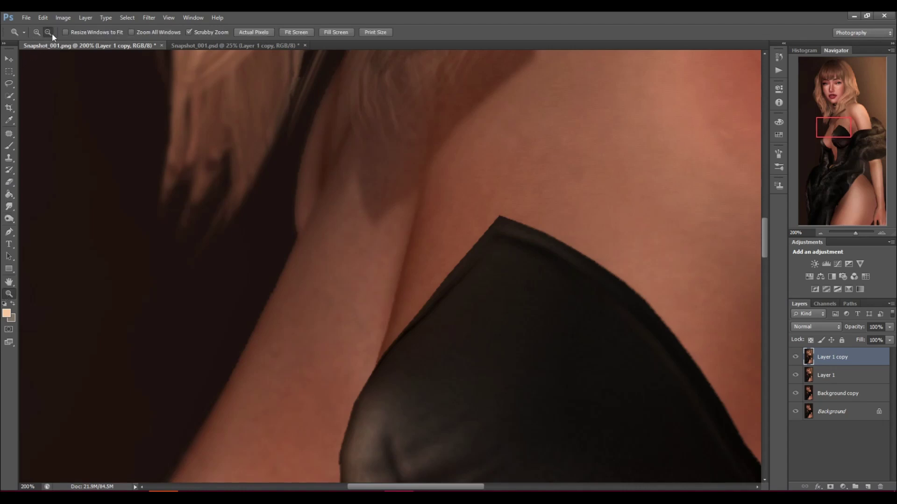
{"action": "left_click", "coordinate": [445, 254]}
{"action": "left_click", "coordinate": [445, 253]}
{"action": "left_click", "coordinate": [445, 253]}
{"action": "left_click", "coordinate": [446, 253]}
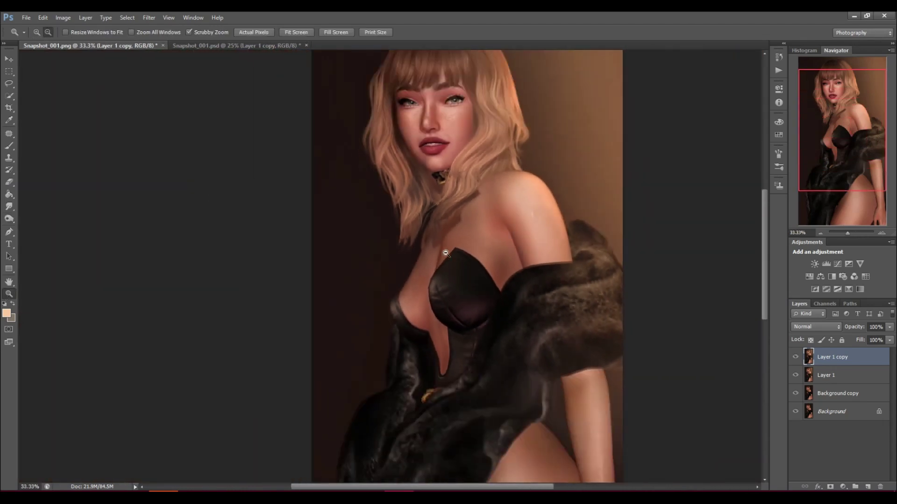
{"action": "left_click", "coordinate": [446, 254]}
{"action": "left_click", "coordinate": [200, 46]}
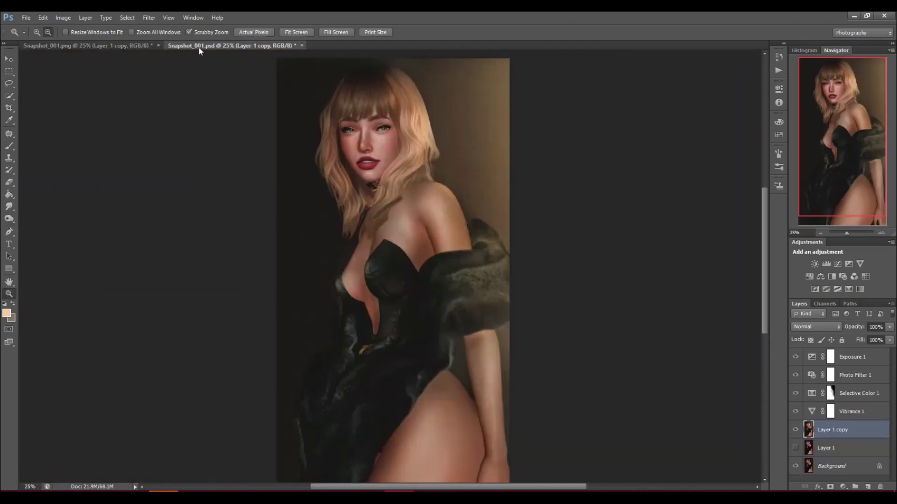
{"action": "left_click", "coordinate": [95, 46]}
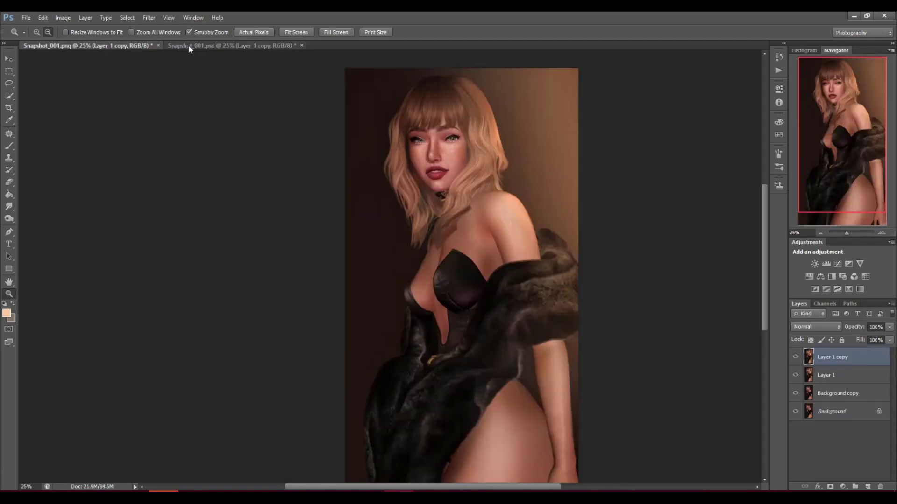
Set the Brush tool to Multiply mode with pink #fb9dab as the foreground color.
{"action": "left_click", "coordinate": [9, 146]}
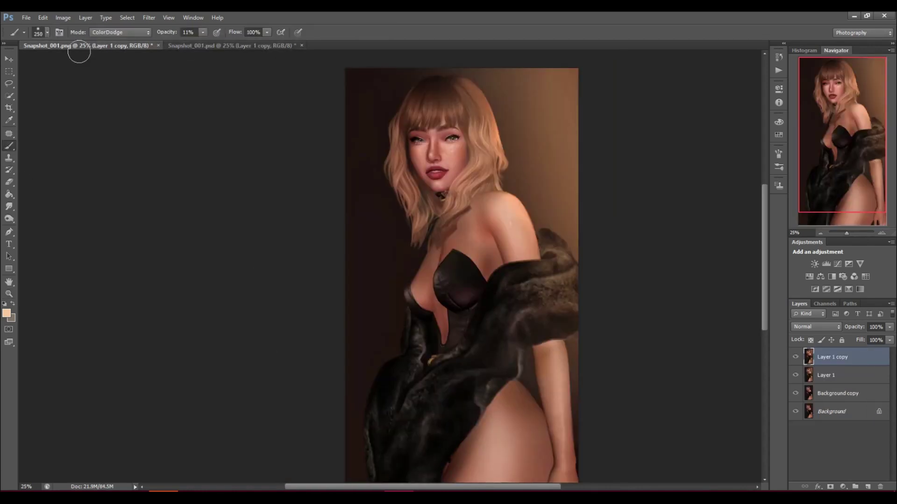
{"action": "left_click", "coordinate": [121, 32]}
{"action": "left_click", "coordinate": [99, 98]}
{"action": "left_click", "coordinate": [6, 313]}
{"action": "left_click", "coordinate": [452, 145]}
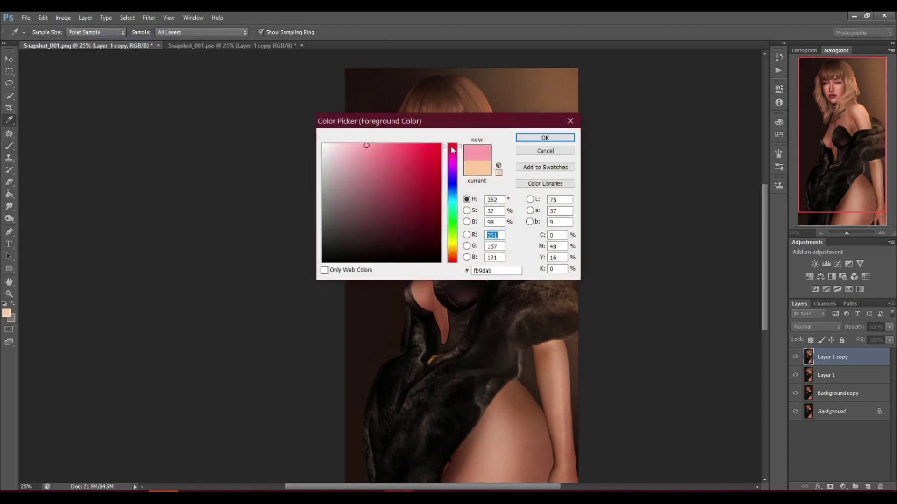
{"action": "left_click", "coordinate": [533, 137]}
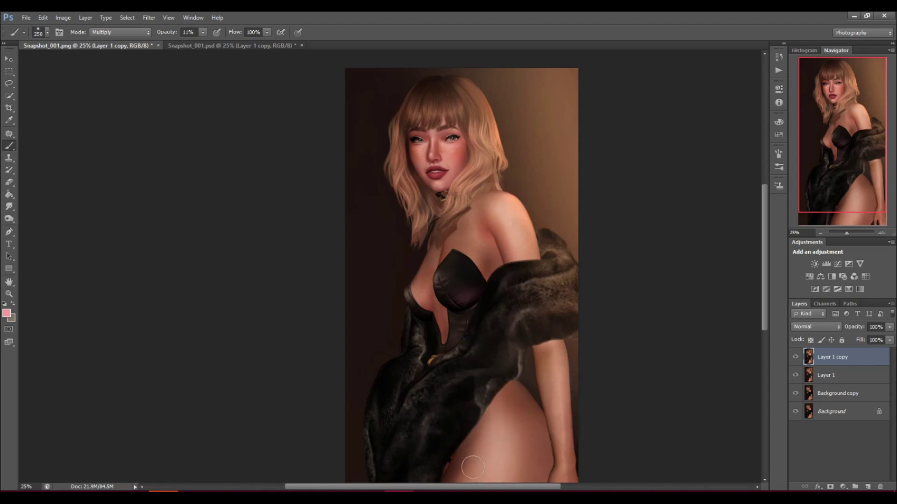
Paint a soft pink tint over the skin, including the arm, hand and thigh, at 10% brush opacity.
{"action": "key", "text": "1"}
{"action": "scroll", "coordinate": [504, 463], "scroll_direction": "down", "scroll_amount": 3}
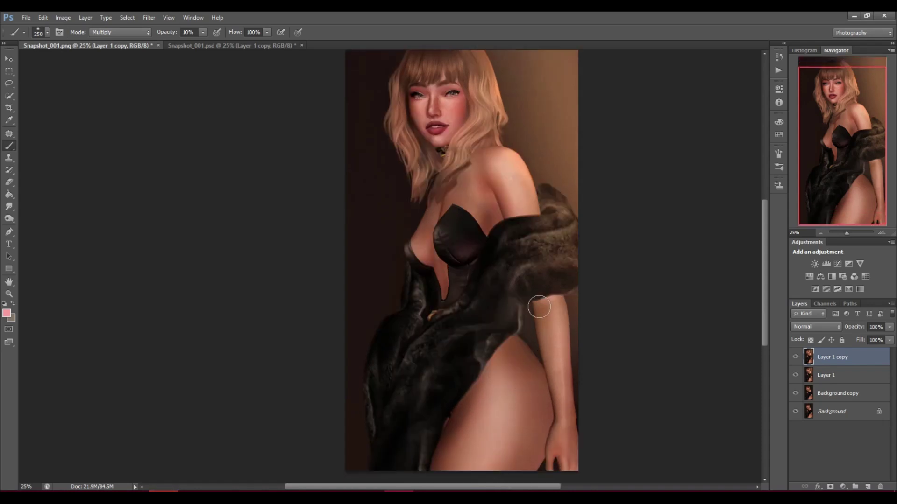
{"action": "scroll", "coordinate": [542, 303], "scroll_direction": "down", "scroll_amount": 5}
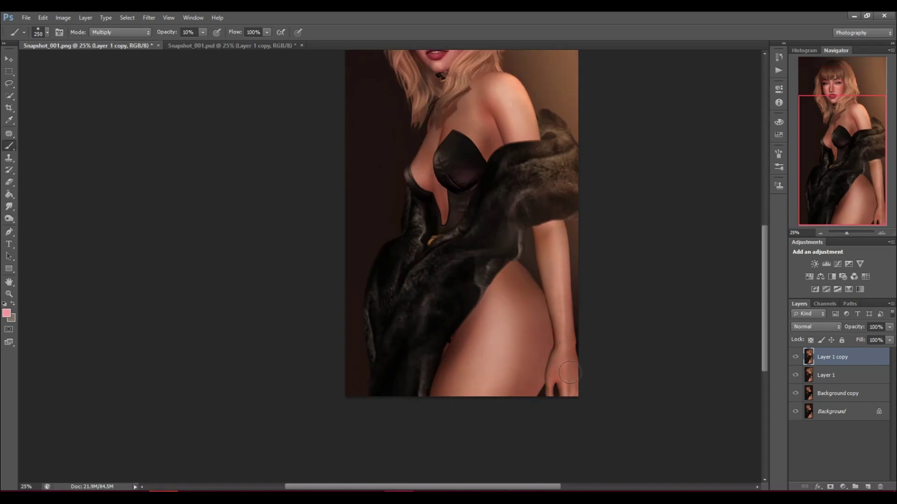
{"action": "scroll", "coordinate": [496, 237], "scroll_direction": "up", "scroll_amount": 4}
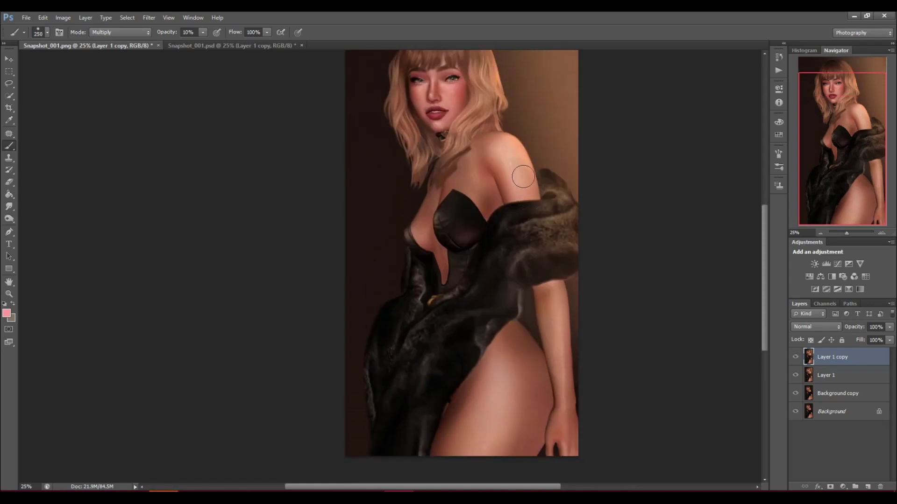
{"action": "scroll", "coordinate": [411, 233], "scroll_direction": "down", "scroll_amount": 1}
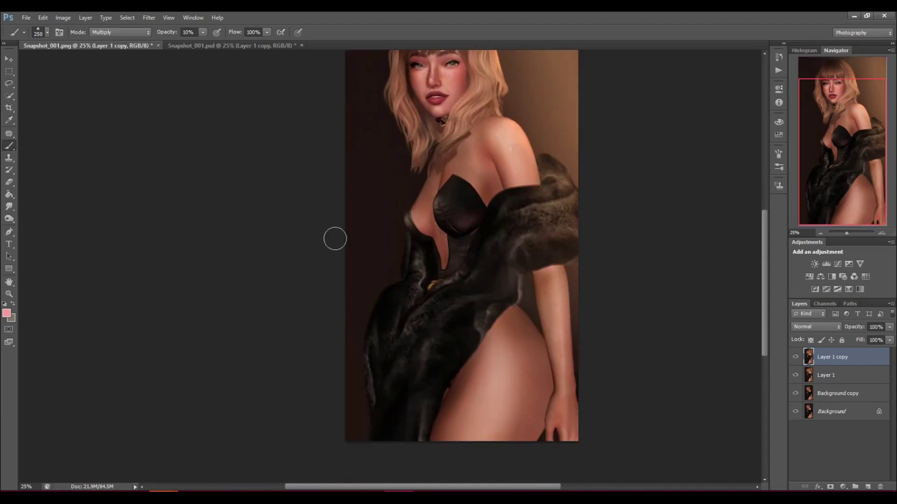
Dodge the midtones of the chest and corset area with a size 250 brush at 13% exposure.
{"action": "left_click", "coordinate": [9, 218]}
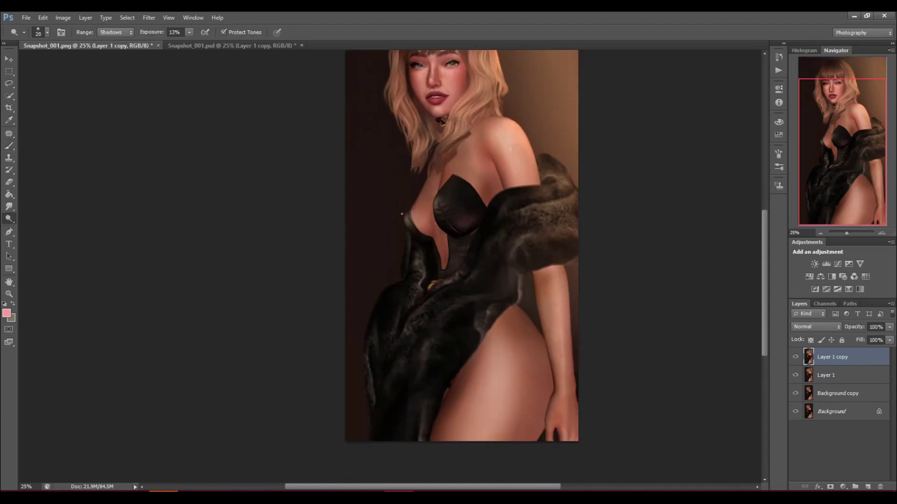
{"action": "key", "text": "bracketright"}
{"action": "key", "text": "bracketright"}
{"action": "key", "text": "bracketright"}
{"action": "left_click", "coordinate": [109, 45]}
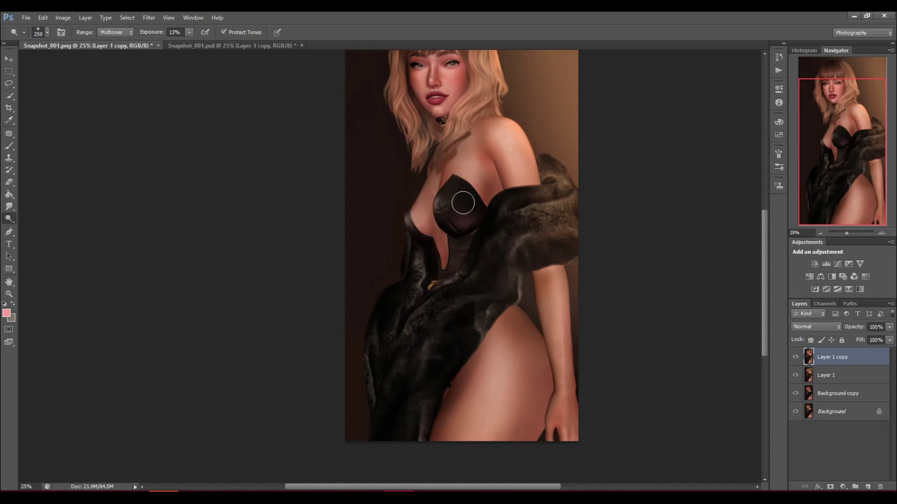
{"action": "scroll", "coordinate": [471, 192], "scroll_direction": "up", "scroll_amount": 3}
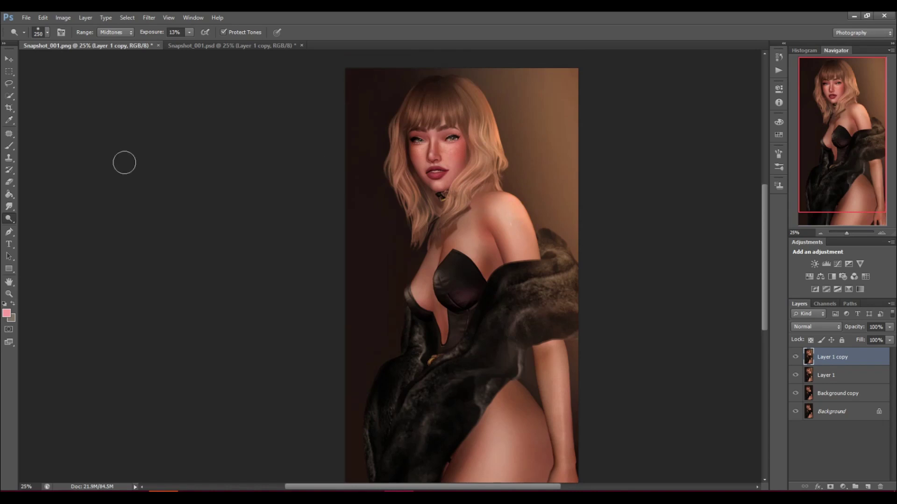
Burn the figure's midtones with a size 250 brush at 7% exposure.
{"action": "right_click", "coordinate": [8, 219]}
{"action": "left_click", "coordinate": [39, 227]}
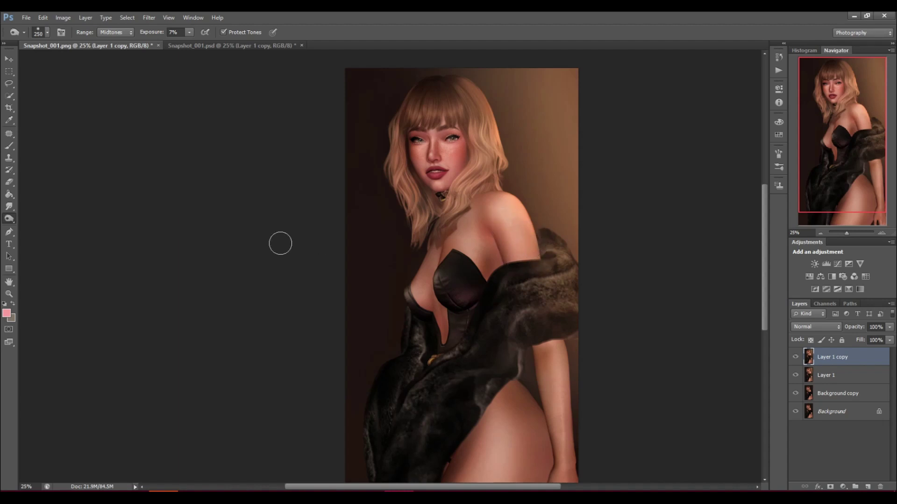
{"action": "scroll", "coordinate": [640, 178], "scroll_direction": "down", "scroll_amount": 2}
{"action": "scroll", "coordinate": [642, 180], "scroll_direction": "up", "scroll_amount": 1}
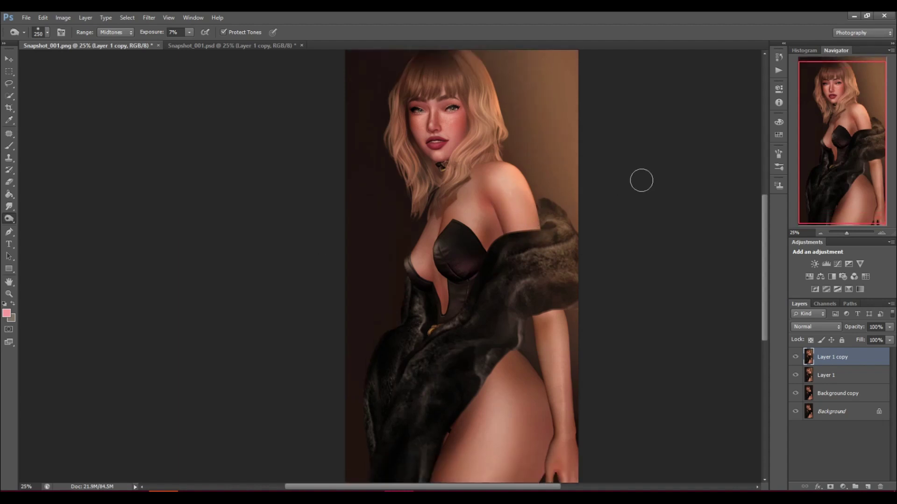
Add an Exposure adjustment layer with exposure +0.19, offset +0.0048 and gamma correction 0.93.
{"action": "left_click", "coordinate": [848, 264]}
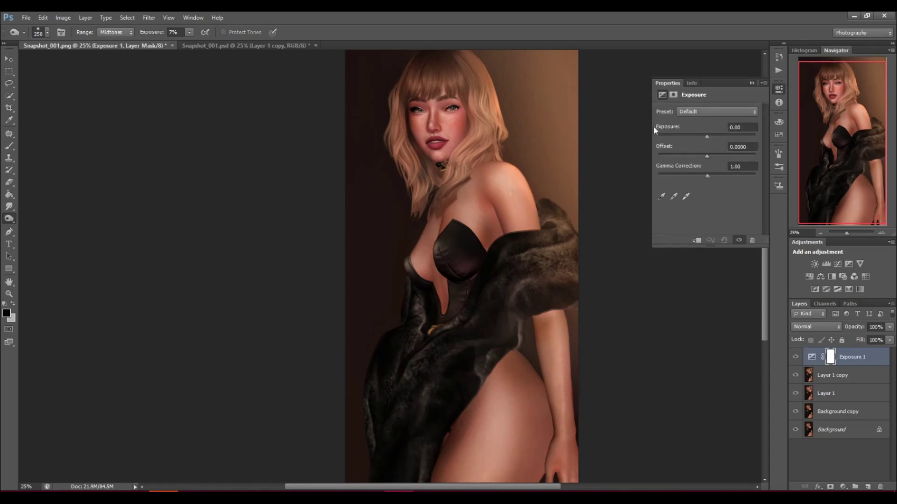
{"action": "left_click_drag", "start_coordinate": [706, 155], "coordinate": [708, 135]}
{"action": "left_click_drag", "start_coordinate": [709, 173], "coordinate": [707, 175]}
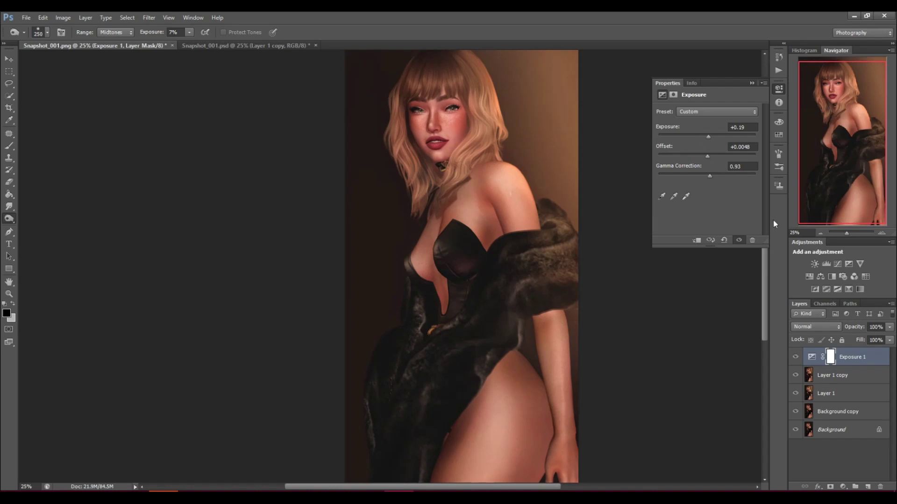
Add a Photo Filter adjustment layer using the Cyan filter at 18% density.
{"action": "left_click", "coordinate": [843, 277]}
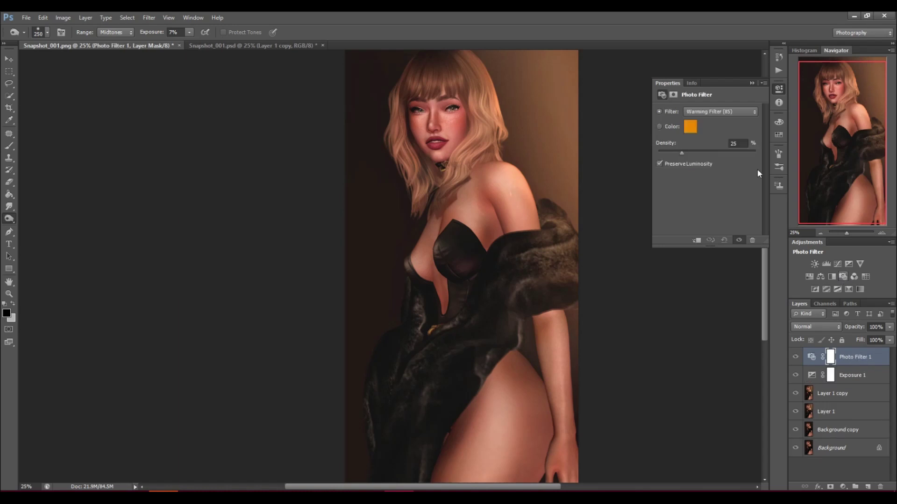
{"action": "left_click", "coordinate": [711, 114]}
{"action": "left_click", "coordinate": [699, 221]}
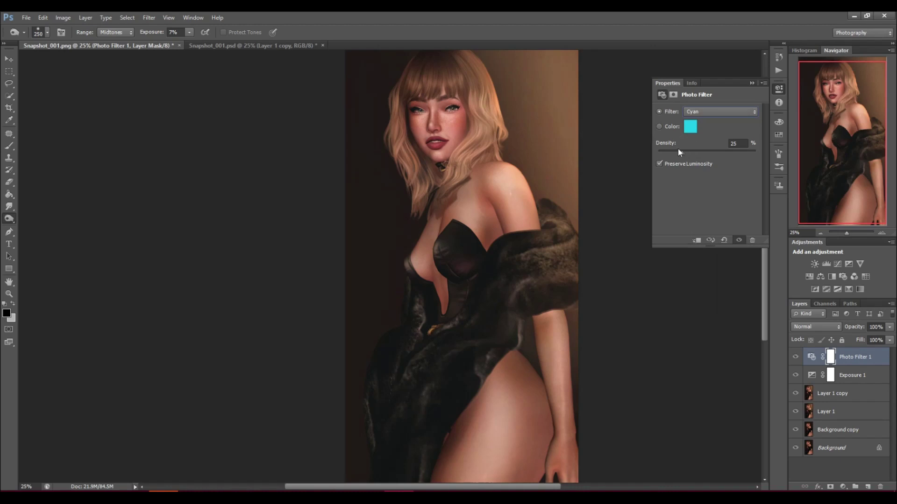
{"action": "left_click_drag", "start_coordinate": [674, 151], "coordinate": [683, 150]}
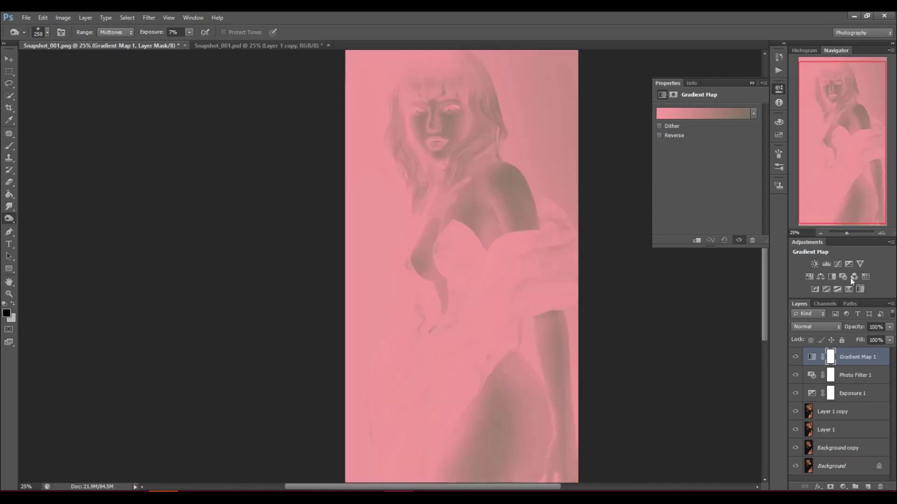
Try a black-to-white Gradient Map layer in Luminosity blend mode, compare it on and off, and delete it.
{"action": "left_click", "coordinate": [672, 120]}
{"action": "left_click", "coordinate": [530, 154]}
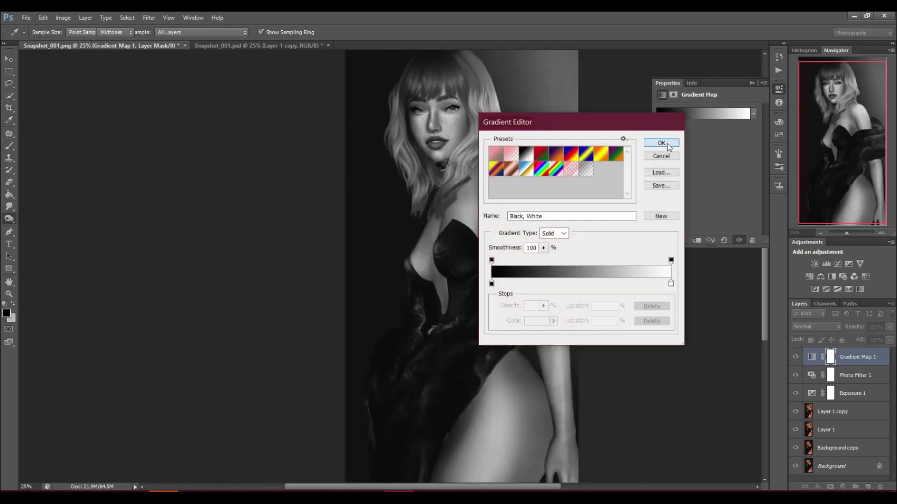
{"action": "left_click", "coordinate": [661, 143]}
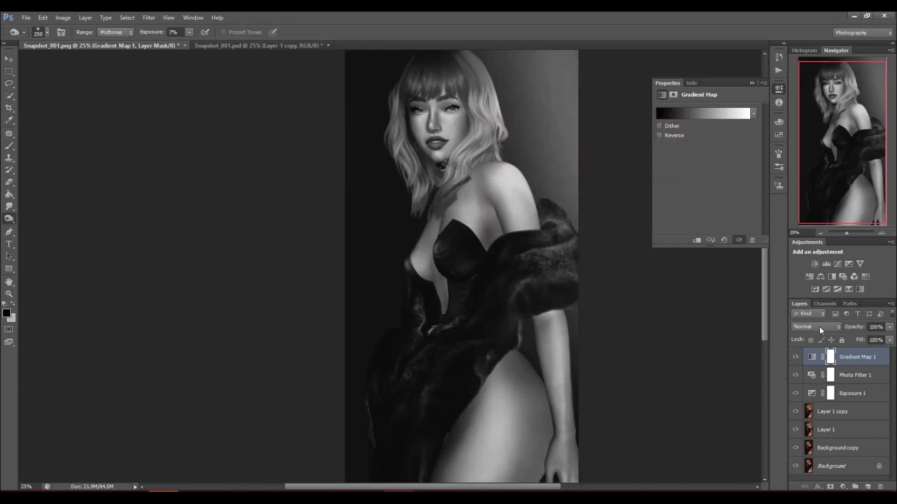
{"action": "left_click", "coordinate": [806, 326]}
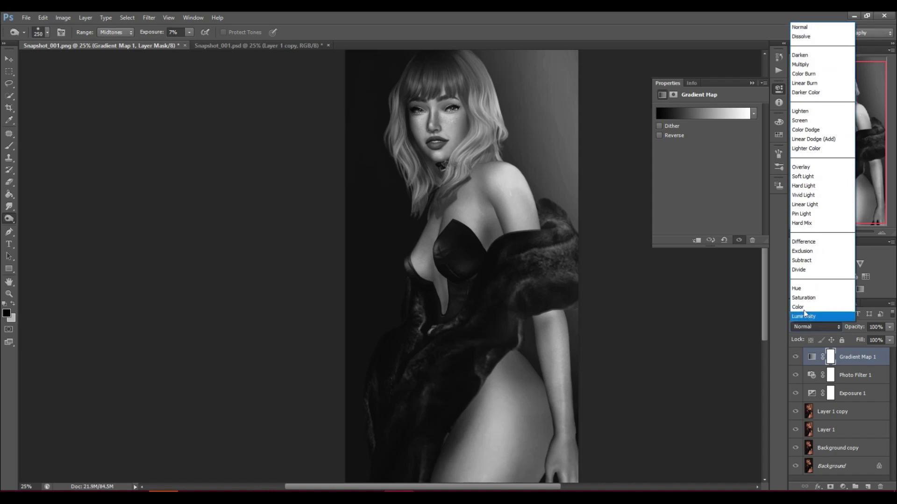
{"action": "left_click", "coordinate": [807, 314]}
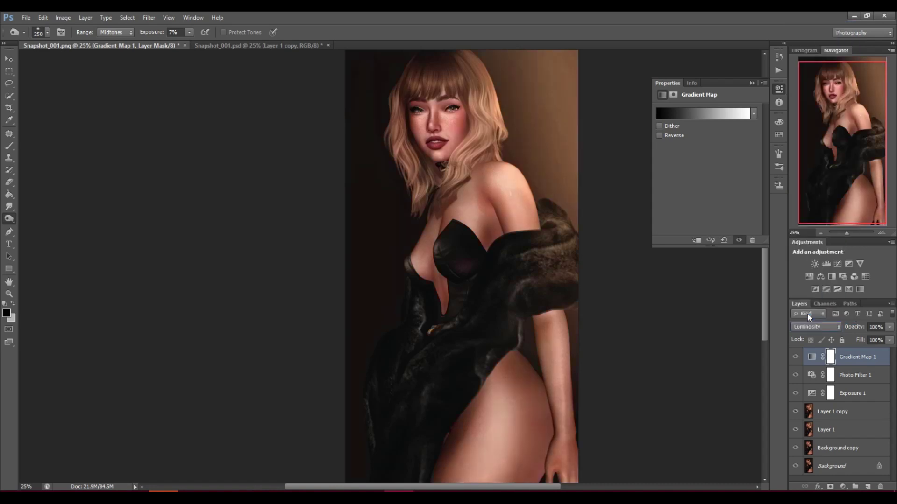
{"action": "left_click", "coordinate": [795, 358]}
{"action": "left_click", "coordinate": [795, 358]}
{"action": "key", "text": "Delete"}
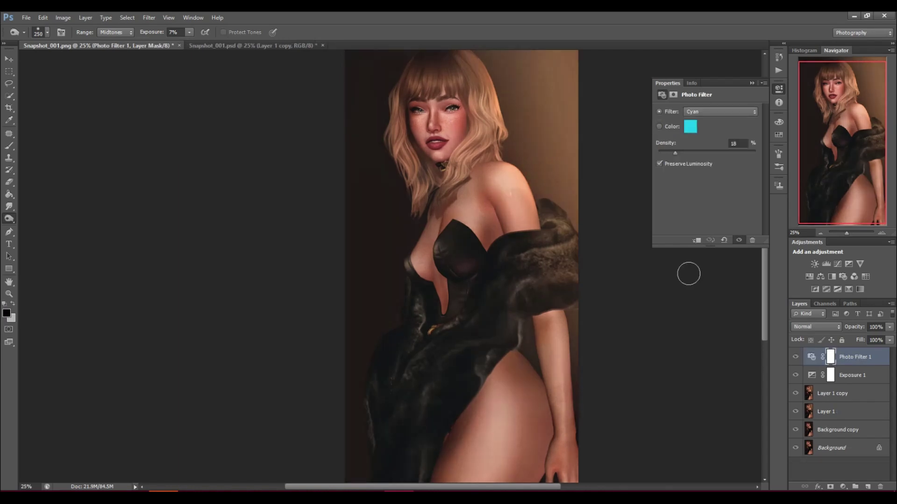
Add a Brightness/Contrast adjustment layer and slightly raise its contrast and brightness.
{"action": "left_click", "coordinate": [752, 83]}
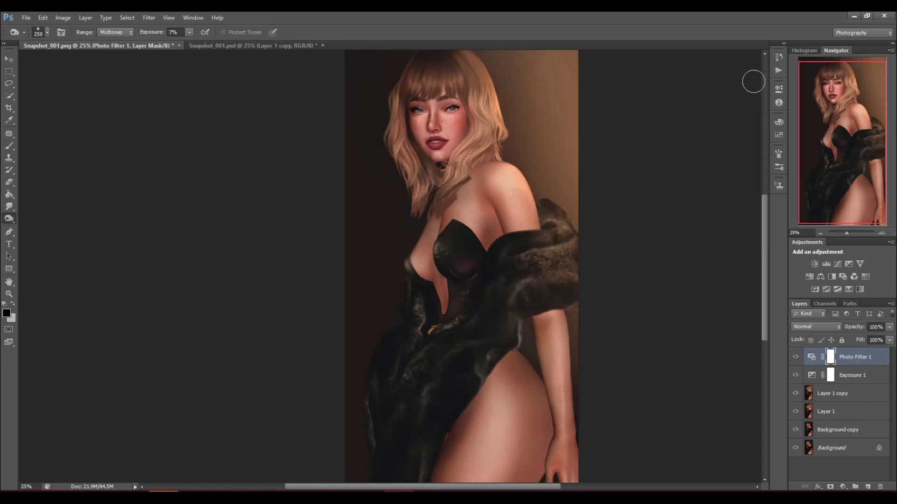
{"action": "left_click", "coordinate": [814, 264]}
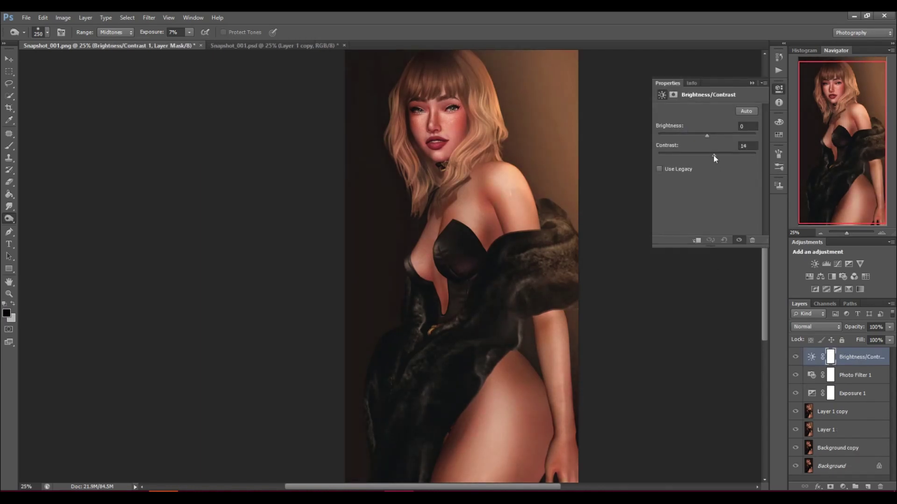
{"action": "left_click_drag", "start_coordinate": [710, 155], "coordinate": [710, 137]}
Add a Curves adjustment layer and shape a gentle S-curve, lowering the darker tones and raising input 191 to output 207.
{"action": "left_click", "coordinate": [838, 264]}
{"action": "left_click_drag", "start_coordinate": [704, 183], "coordinate": [702, 187]}
{"action": "left_click_drag", "start_coordinate": [729, 154], "coordinate": [734, 149]}
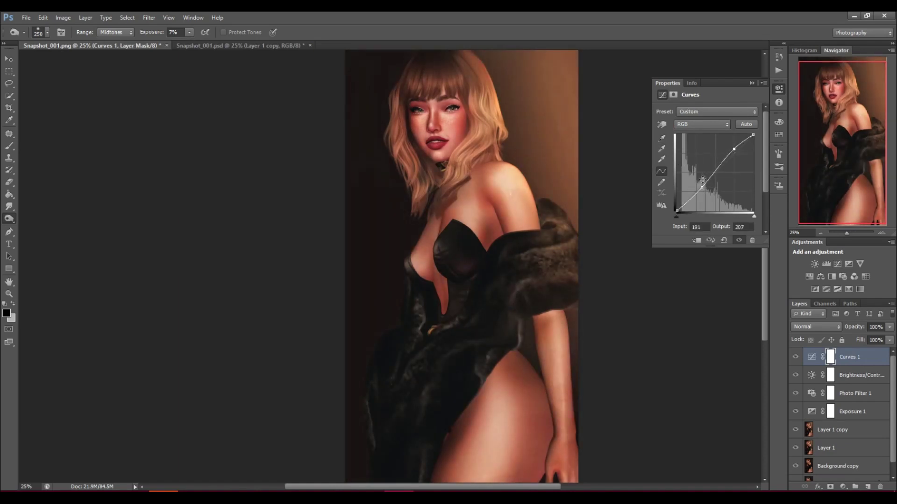
Lift the Curves layer's darker midtone point to input 86, output 95, and nudge the highlight point slightly higher.
{"action": "left_click_drag", "start_coordinate": [702, 188], "coordinate": [701, 185]}
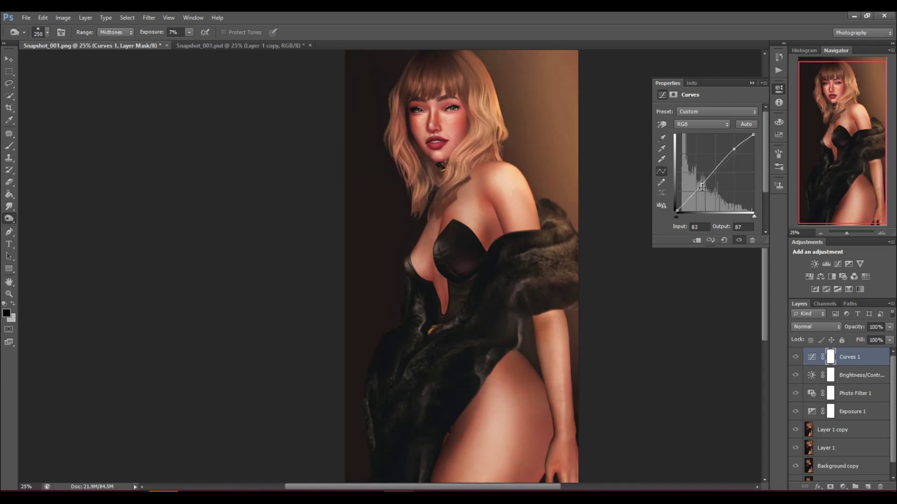
{"action": "left_click_drag", "start_coordinate": [734, 149], "coordinate": [734, 148]}
{"action": "left_click_drag", "start_coordinate": [703, 184], "coordinate": [703, 181]}
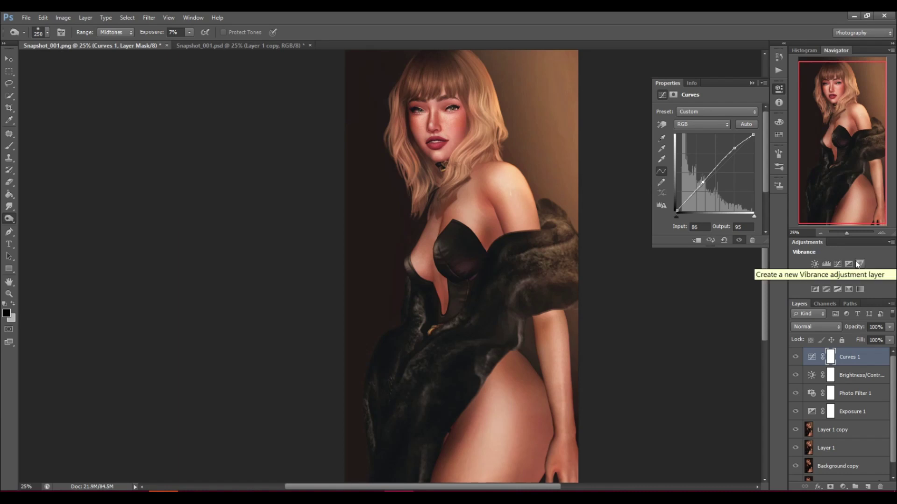
Add a Selective Color adjustment layer, go through its Reds, and set cyan to -12% for the Yellows.
{"action": "left_click", "coordinate": [860, 289]}
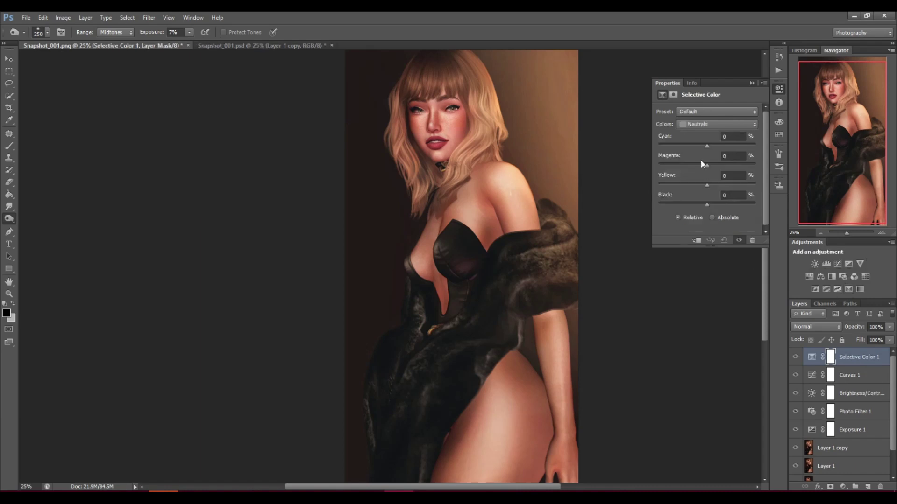
{"action": "left_click", "coordinate": [715, 123]}
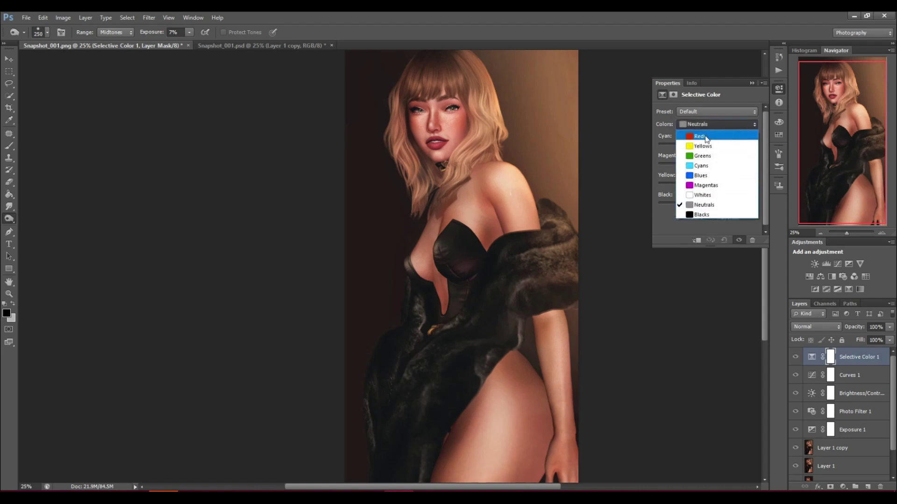
{"action": "left_click", "coordinate": [706, 133]}
{"action": "left_click", "coordinate": [692, 144]}
{"action": "left_click", "coordinate": [705, 164]}
{"action": "left_click_drag", "start_coordinate": [712, 164], "coordinate": [706, 164]}
{"action": "left_click", "coordinate": [698, 125]}
{"action": "left_click", "coordinate": [696, 133]}
{"action": "left_click", "coordinate": [693, 144]}
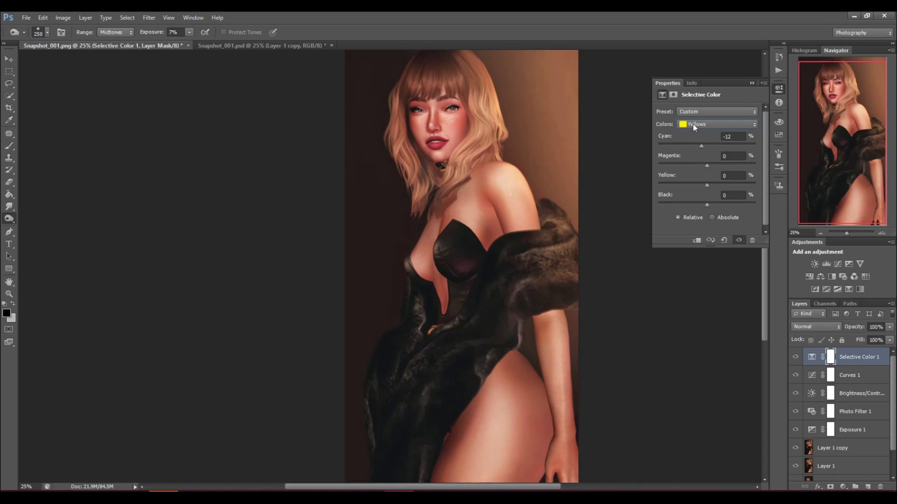
Set the Neutrals in the Selective Color layer to magenta +1% and yellow -1%.
{"action": "left_click", "coordinate": [693, 124]}
{"action": "left_click", "coordinate": [695, 198]}
{"action": "left_click_drag", "start_coordinate": [697, 167], "coordinate": [707, 164]}
{"action": "left_click_drag", "start_coordinate": [704, 184], "coordinate": [704, 183]}
Compare the image with the Photo Filter and Exposure adjustment layers hidden and shown.
{"action": "left_click", "coordinate": [795, 411]}
{"action": "left_click", "coordinate": [795, 430]}
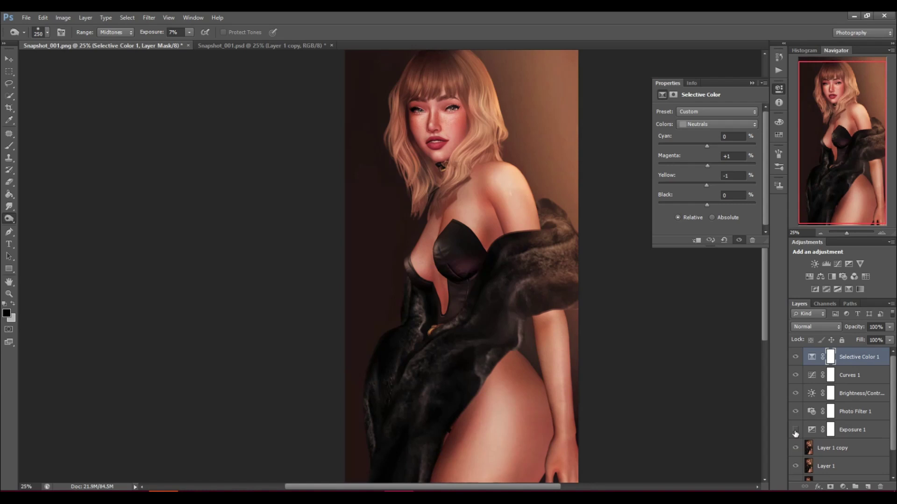
{"action": "left_click", "coordinate": [796, 432]}
{"action": "left_click", "coordinate": [795, 430]}
{"action": "left_click", "coordinate": [796, 432]}
Select Layer 1 copy and choose a scattered speckle brush tip for the Burn tool.
{"action": "left_click", "coordinate": [840, 434]}
{"action": "left_click", "coordinate": [833, 448]}
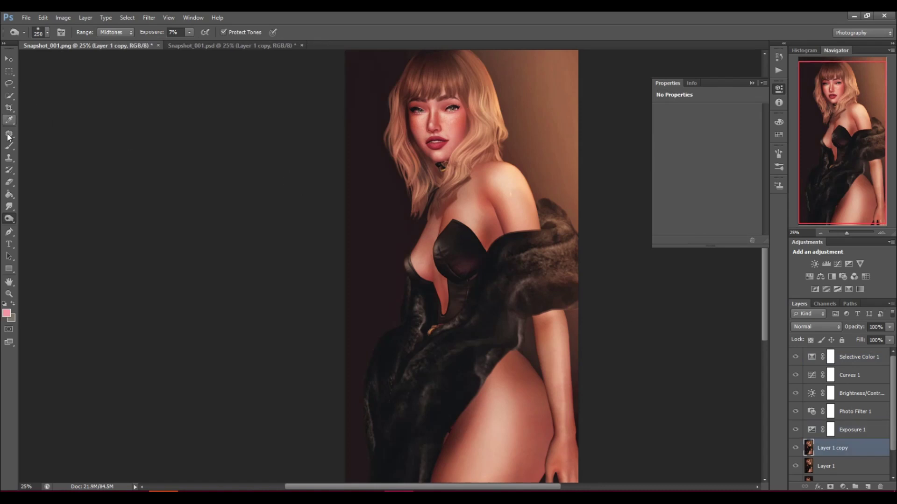
{"action": "left_click", "coordinate": [47, 32]}
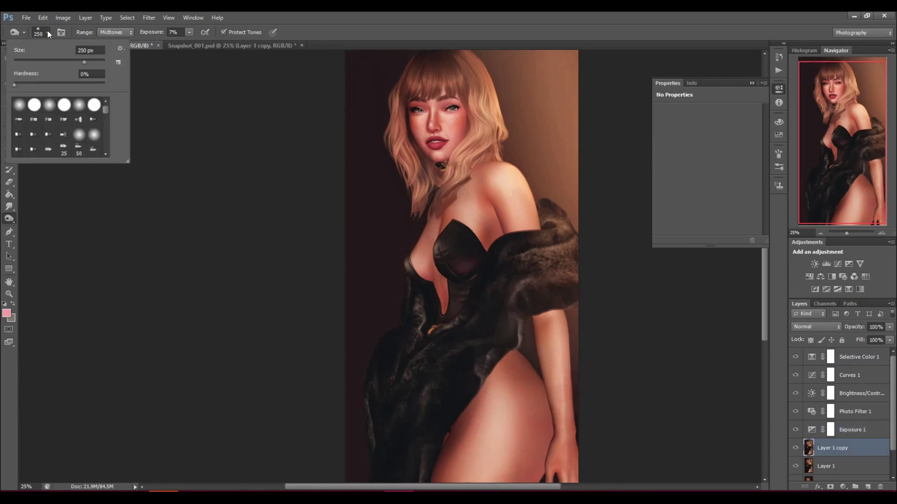
{"action": "scroll", "coordinate": [61, 112], "scroll_direction": "down", "scroll_amount": 3}
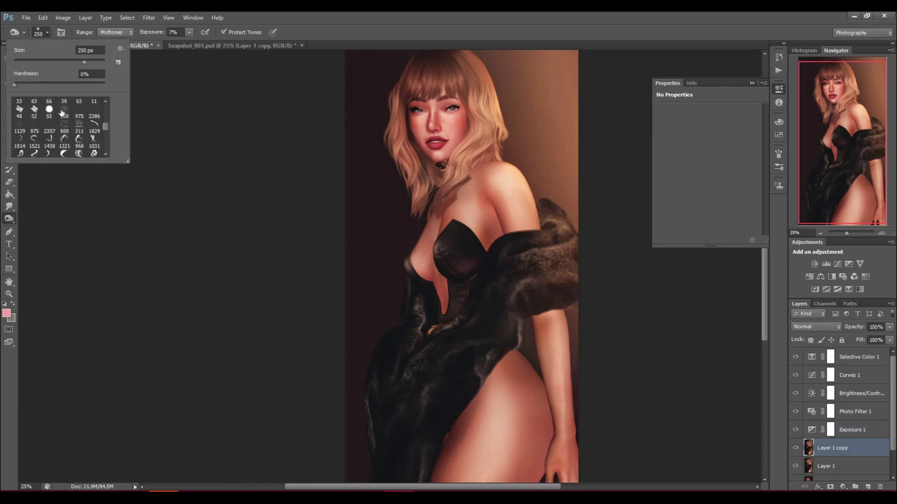
{"action": "left_click", "coordinate": [49, 125]}
{"action": "left_click", "coordinate": [180, 238]}
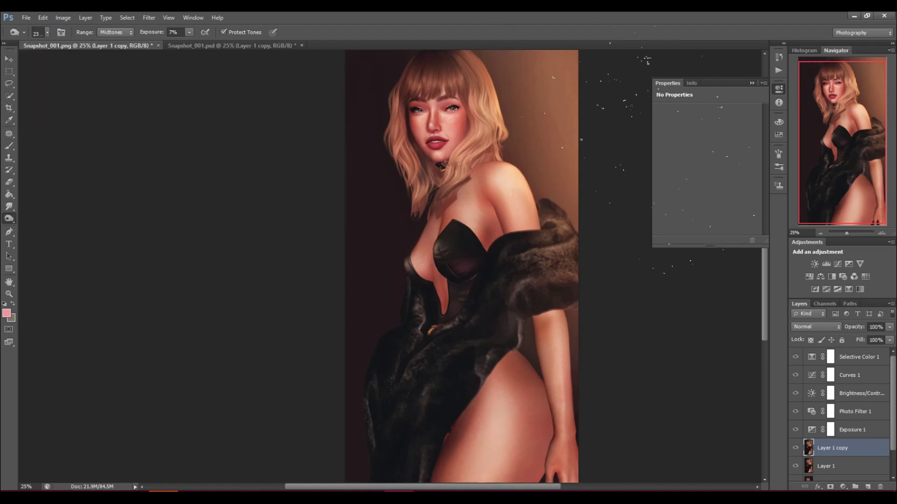
Shrink the Burn tool's speckle brush and set its exposure to 38%.
{"action": "key", "text": "bracketleft"}
{"action": "key", "text": "bracketleft"}
{"action": "key", "text": "bracketleft"}
{"action": "key", "text": "bracketleft"}
{"action": "key", "text": "bracketleft"}
{"action": "key", "text": "bracketleft"}
{"action": "left_click", "coordinate": [190, 32]}
{"action": "left_click_drag", "start_coordinate": [194, 51], "coordinate": [201, 45]}
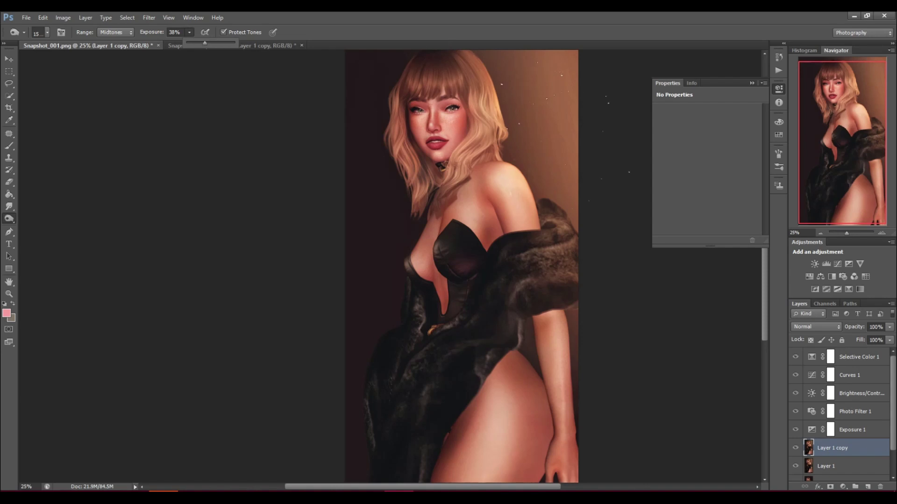
{"action": "left_click", "coordinate": [588, 125]}
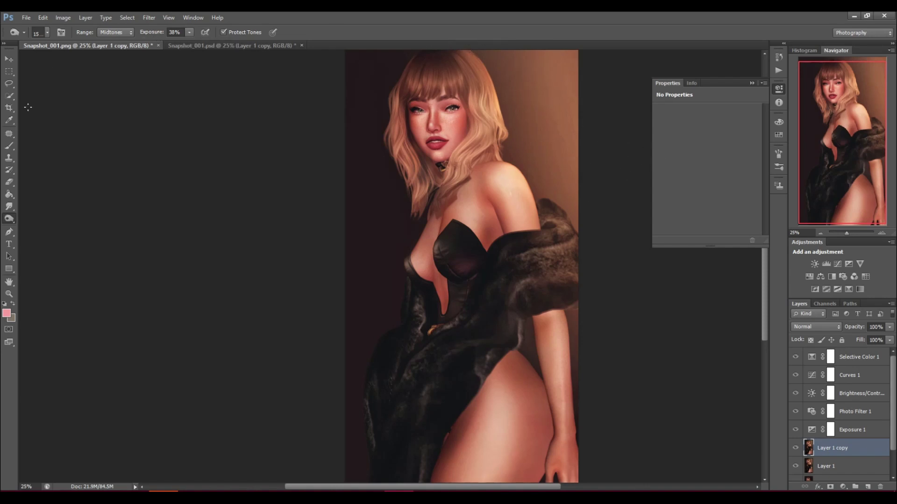
Set up the Brush tool with a scattered speckle tip, Color Dodge mode and 26% opacity.
{"action": "left_click", "coordinate": [6, 149]}
{"action": "left_click", "coordinate": [47, 32]}
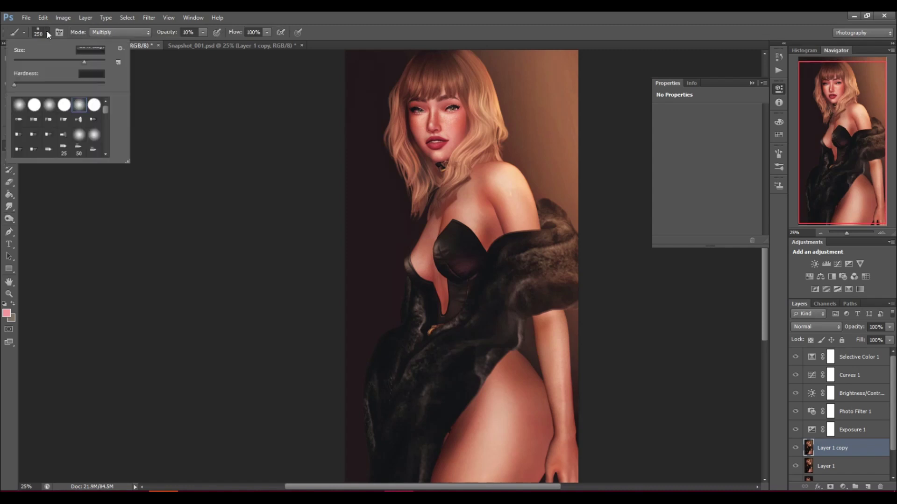
{"action": "scroll", "coordinate": [46, 125], "scroll_direction": "down", "scroll_amount": 3}
{"action": "scroll", "coordinate": [47, 126], "scroll_direction": "down", "scroll_amount": 1}
{"action": "left_click", "coordinate": [49, 141]}
{"action": "left_click", "coordinate": [47, 32]}
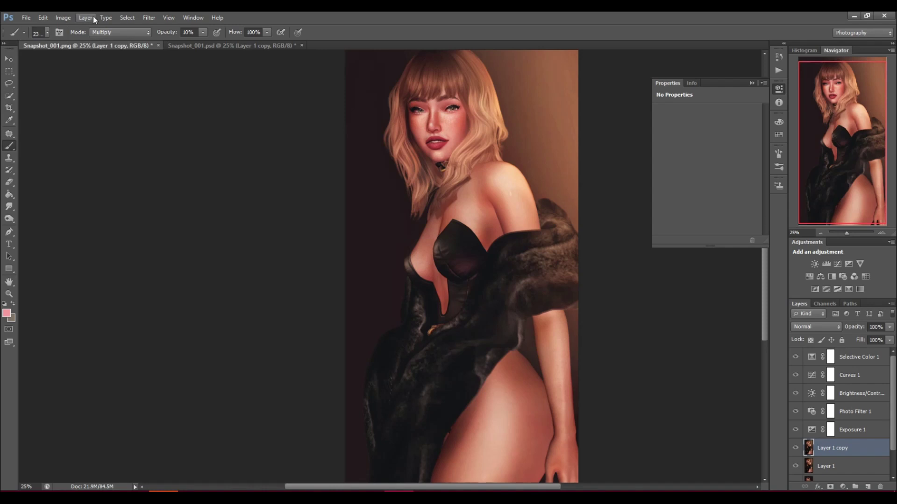
{"action": "left_click", "coordinate": [120, 31]}
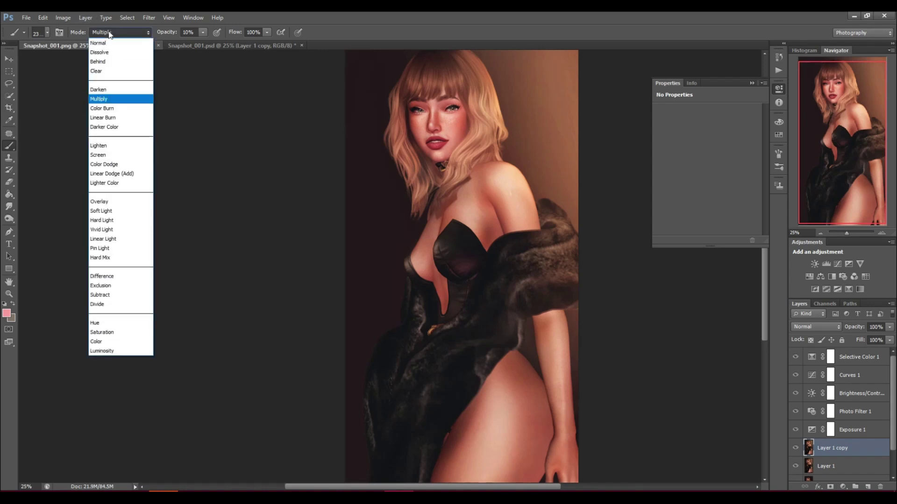
{"action": "left_click", "coordinate": [113, 164]}
{"action": "left_click", "coordinate": [203, 32]}
{"action": "left_click_drag", "start_coordinate": [202, 42], "coordinate": [211, 42]}
Set the foreground color to white and dab faint light specks over the background, switching the brush to Screen mode.
{"action": "left_click", "coordinate": [4, 316]}
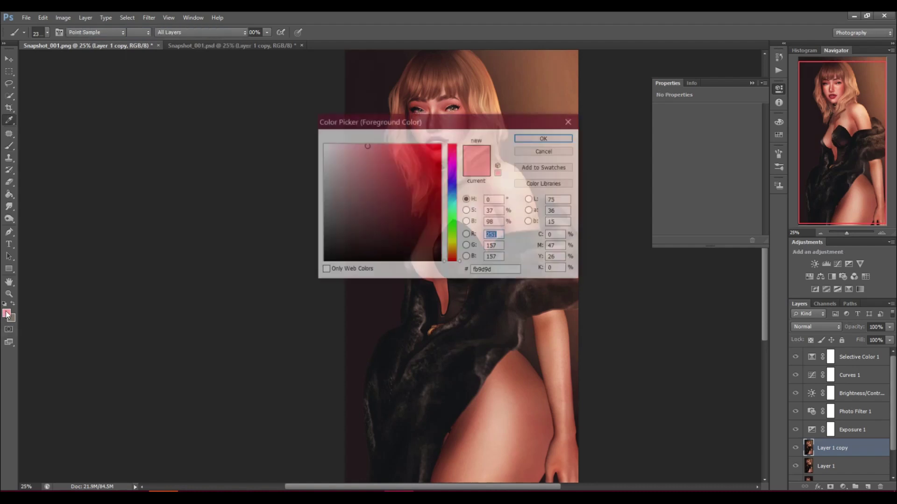
{"action": "left_click_drag", "start_coordinate": [348, 181], "coordinate": [281, 94]}
{"action": "left_click", "coordinate": [531, 139]}
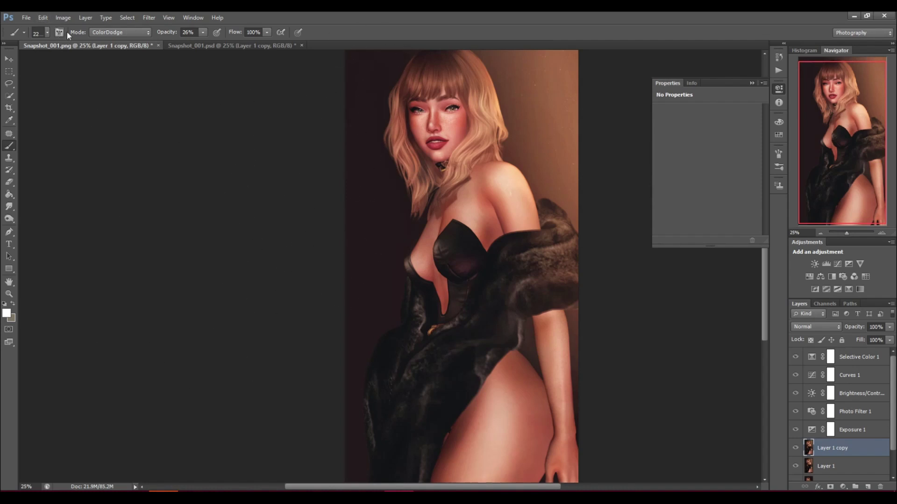
{"action": "left_click", "coordinate": [97, 33]}
{"action": "left_click", "coordinate": [99, 154]}
Give the Burn tool a soft round brush with 0% hardness and reduce its size to 400 px.
{"action": "left_click", "coordinate": [9, 219]}
{"action": "left_click", "coordinate": [49, 34]}
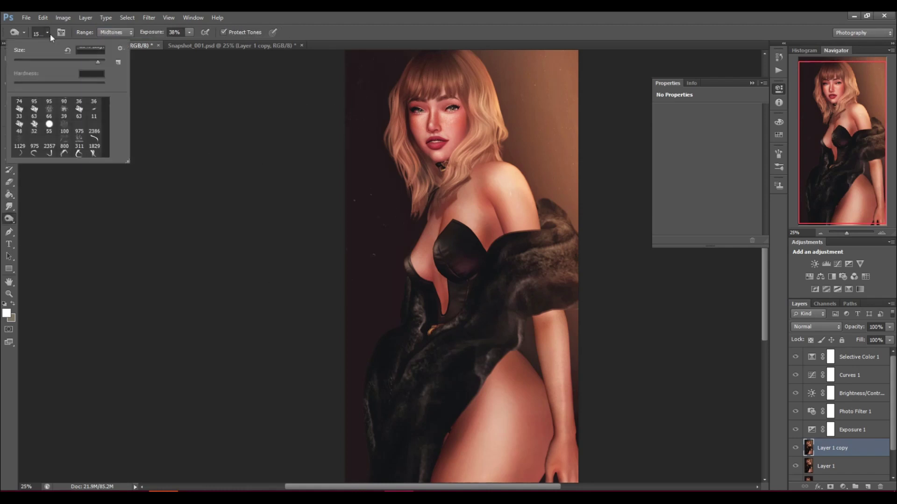
{"action": "left_click", "coordinate": [64, 107]}
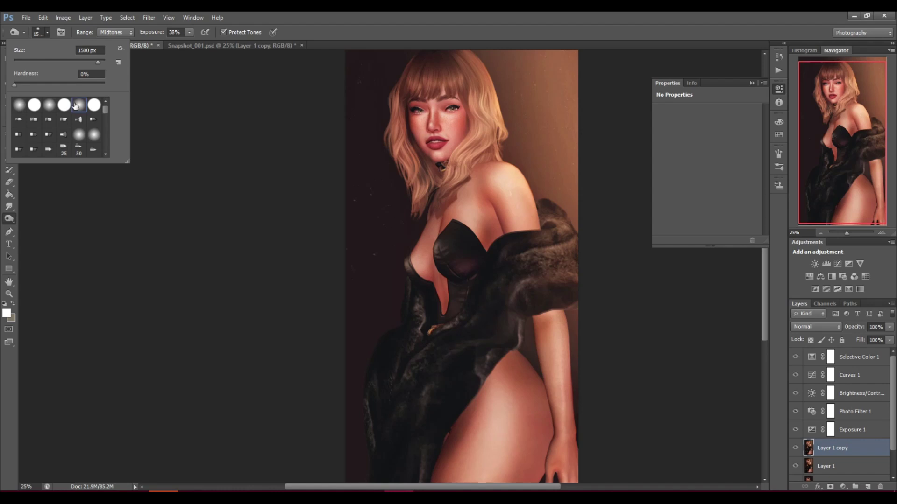
{"action": "key", "text": "Return"}
{"action": "key", "text": "bracketleft"}
{"action": "key", "text": "bracketleft"}
{"action": "key", "text": "bracketleft"}
{"action": "key", "text": "bracketleft"}
{"action": "key", "text": "bracketleft"}
{"action": "key", "text": "bracketleft"}
{"action": "key", "text": "bracketleft"}
{"action": "key", "text": "bracketleft"}
{"action": "key", "text": "bracketleft"}
{"action": "key", "text": "bracketleft"}
{"action": "key", "text": "bracketleft"}
{"action": "key", "text": "bracketleft"}
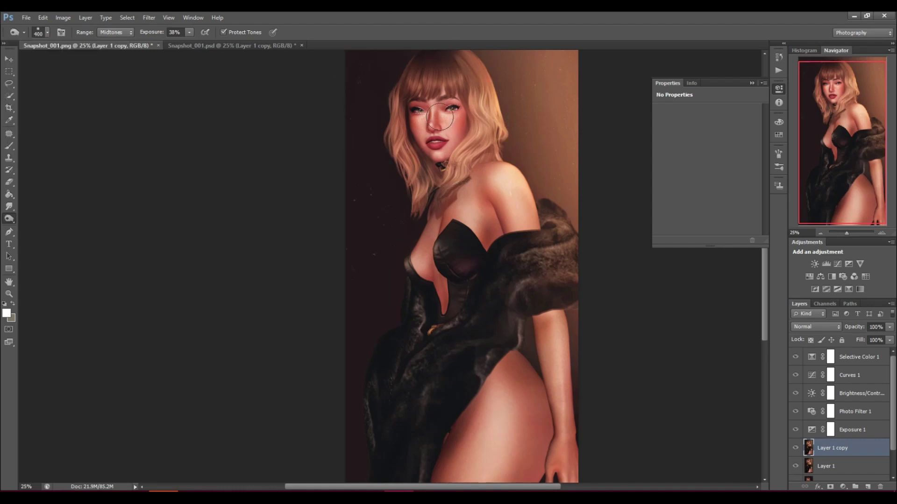
Try toning the face around the eyes with the Burn tool at 38% exposure, and undo it.
{"action": "mouse_move", "coordinate": [441, 104]}
{"action": "left_mouse_down"}
{"action": "mouse_move", "coordinate": [442, 117]}
{"action": "mouse_move", "coordinate": [441, 109]}
{"action": "left_mouse_up"}
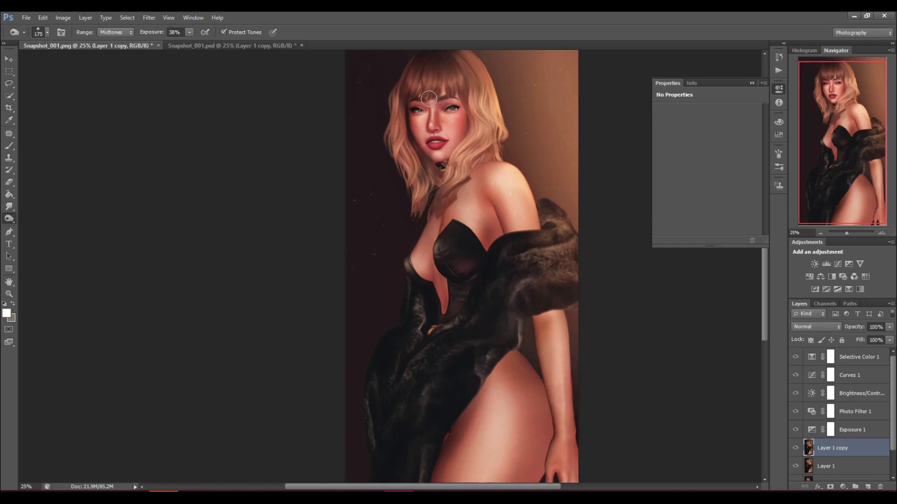
{"action": "left_click", "coordinate": [42, 18]}
{"action": "left_click", "coordinate": [70, 53]}
Lower the Burn exposure to 13%, tone the forehead and eye area, and enlarge the brush to 300 px for the thigh.
{"action": "left_click", "coordinate": [190, 32]}
{"action": "left_click", "coordinate": [437, 95]}
{"action": "left_click_drag", "start_coordinate": [442, 112], "coordinate": [425, 112]}
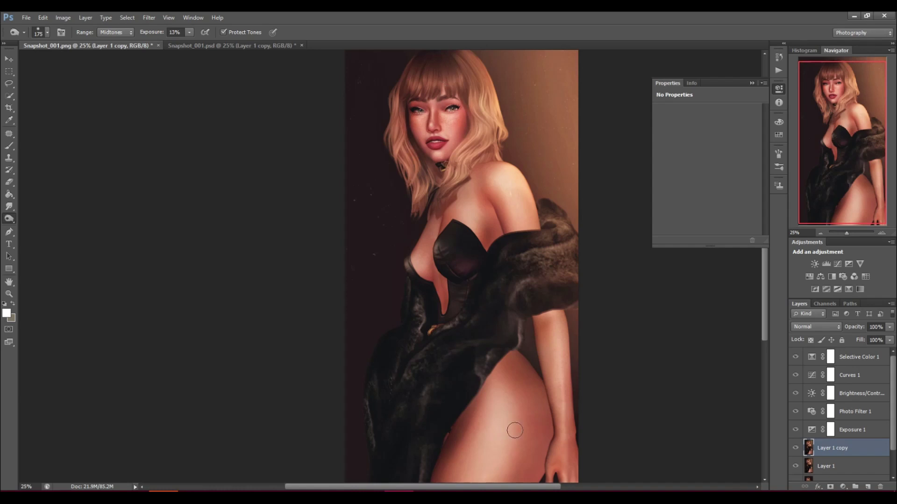
{"action": "scroll", "coordinate": [514, 411], "scroll_direction": "down", "scroll_amount": 3}
{"action": "key", "text": "bracketright"}
{"action": "key", "text": "bracketright"}
{"action": "key", "text": "bracketright"}
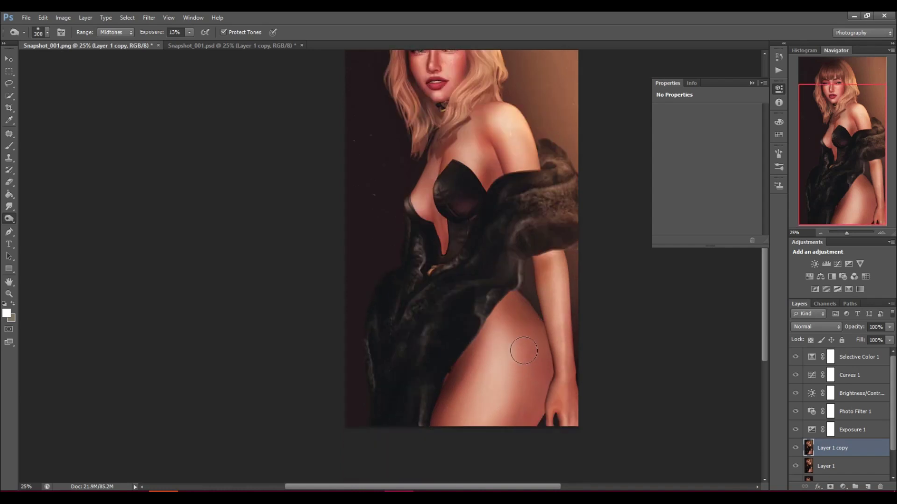
Sharpen the face, hair, bodice and fur with a 500 px Sharpen tool, and apply the Sharpen filter to the layer.
{"action": "left_click", "coordinate": [12, 206]}
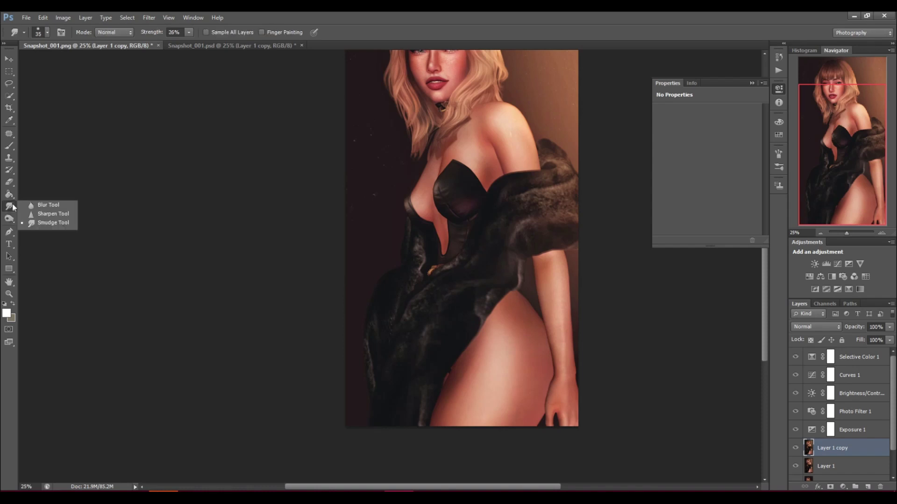
{"action": "left_click", "coordinate": [44, 213]}
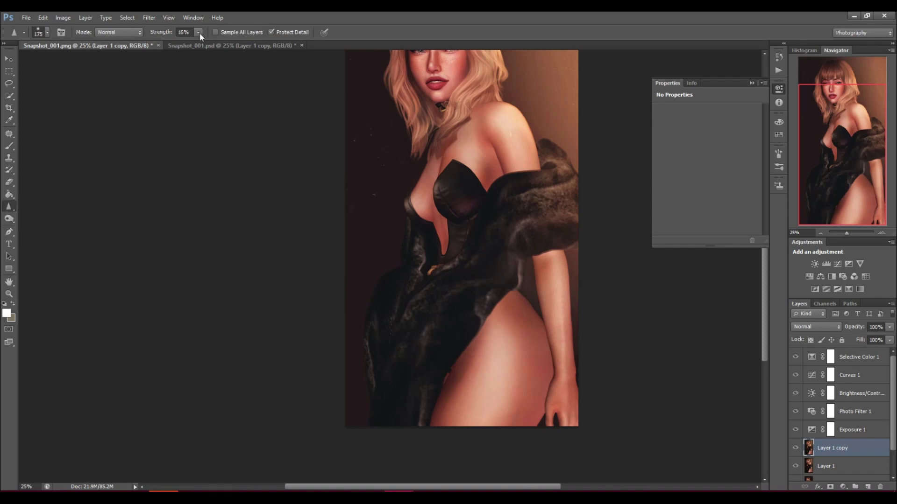
{"action": "scroll", "coordinate": [180, 122], "scroll_direction": "up", "scroll_amount": 3}
{"action": "key", "text": "bracketright"}
{"action": "key", "text": "bracketright"}
{"action": "key", "text": "bracketright"}
{"action": "key", "text": "bracketright"}
{"action": "key", "text": "bracketright"}
{"action": "mouse_move", "coordinate": [422, 134]}
{"action": "left_mouse_down"}
{"action": "mouse_move", "coordinate": [447, 142]}
{"action": "mouse_move", "coordinate": [451, 157]}
{"action": "mouse_move", "coordinate": [436, 181]}
{"action": "mouse_move", "coordinate": [449, 159]}
{"action": "mouse_move", "coordinate": [436, 180]}
{"action": "left_mouse_up"}
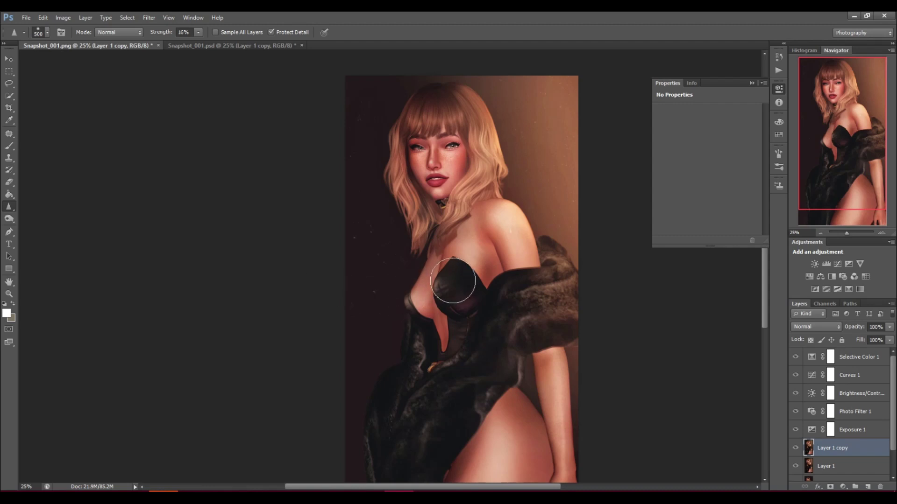
{"action": "mouse_move", "coordinate": [447, 300]}
{"action": "left_mouse_down"}
{"action": "mouse_move", "coordinate": [470, 317]}
{"action": "mouse_move", "coordinate": [468, 344]}
{"action": "mouse_move", "coordinate": [521, 300]}
{"action": "mouse_move", "coordinate": [567, 303]}
{"action": "mouse_move", "coordinate": [556, 285]}
{"action": "mouse_move", "coordinate": [516, 304]}
{"action": "left_mouse_up"}
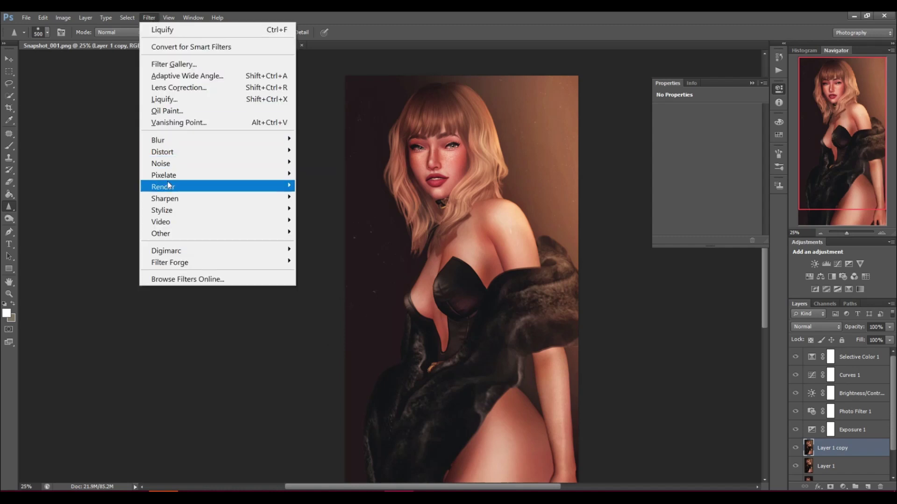
{"action": "mouse_move", "coordinate": [243, 202]}
{"action": "left_click", "coordinate": [321, 200]}
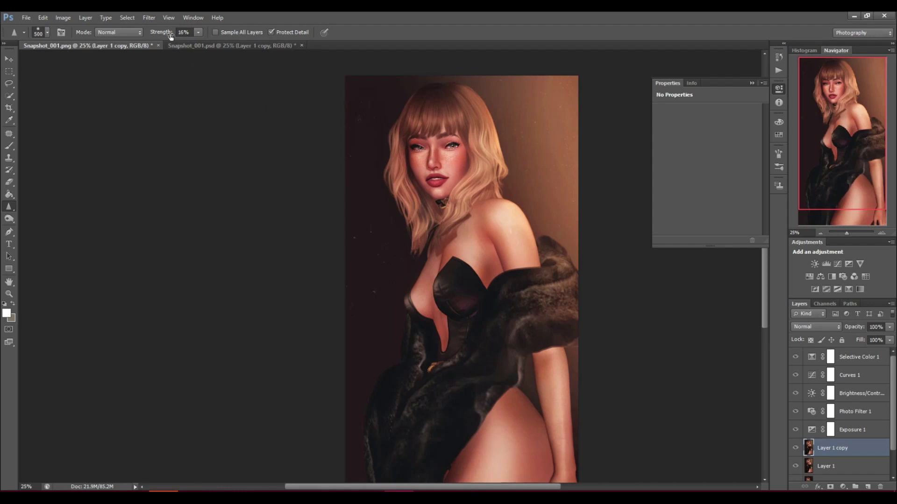
Apply the Add Noise filter to Layer 1 copy at 8% with Uniform distribution, checking the face in the preview.
{"action": "left_click", "coordinate": [149, 17]}
{"action": "mouse_move", "coordinate": [160, 164]}
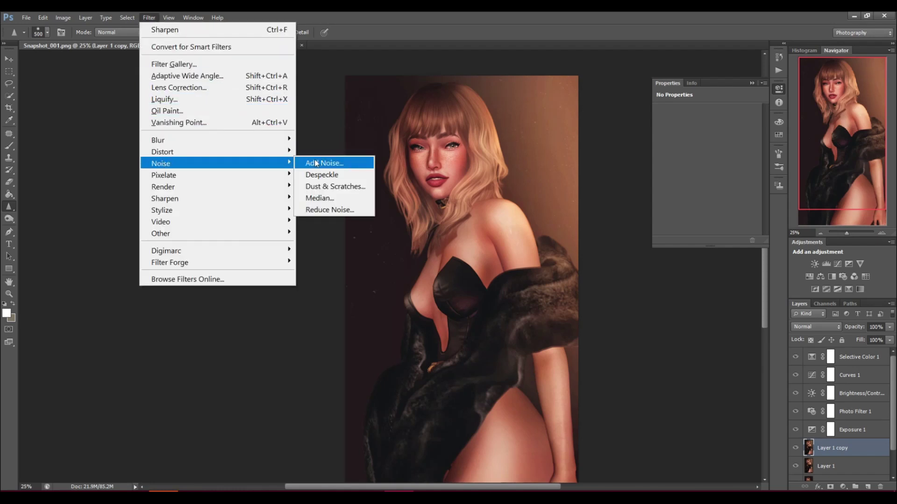
{"action": "left_click", "coordinate": [312, 163]}
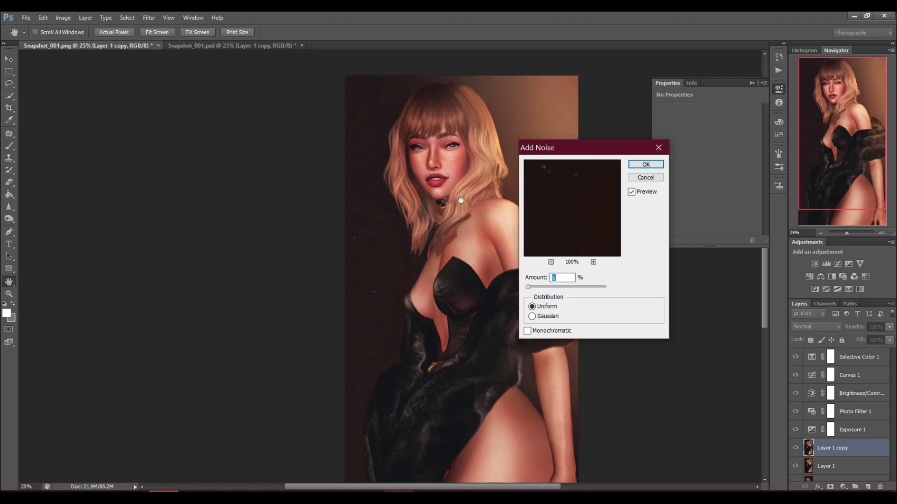
{"action": "left_click", "coordinate": [479, 214]}
{"action": "left_click", "coordinate": [551, 262]}
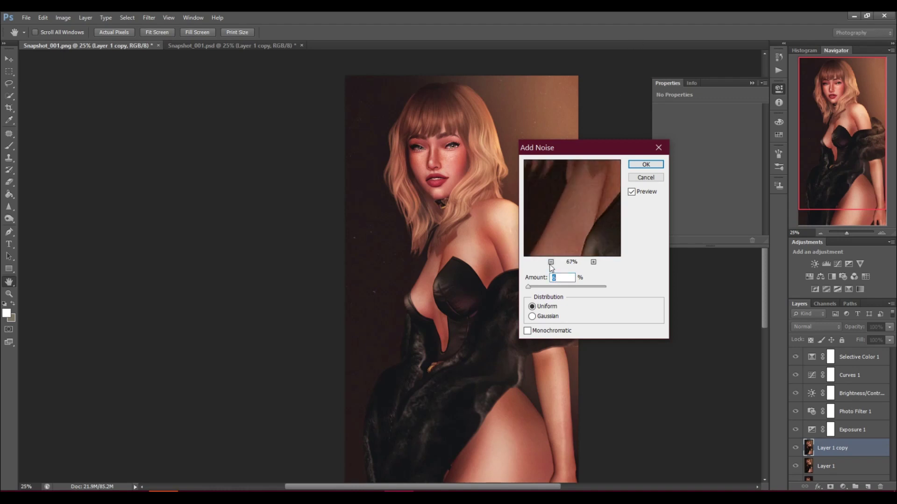
{"action": "left_click_drag", "start_coordinate": [551, 184], "coordinate": [537, 300]}
{"action": "left_click_drag", "start_coordinate": [543, 209], "coordinate": [563, 252]}
{"action": "left_click", "coordinate": [594, 262]}
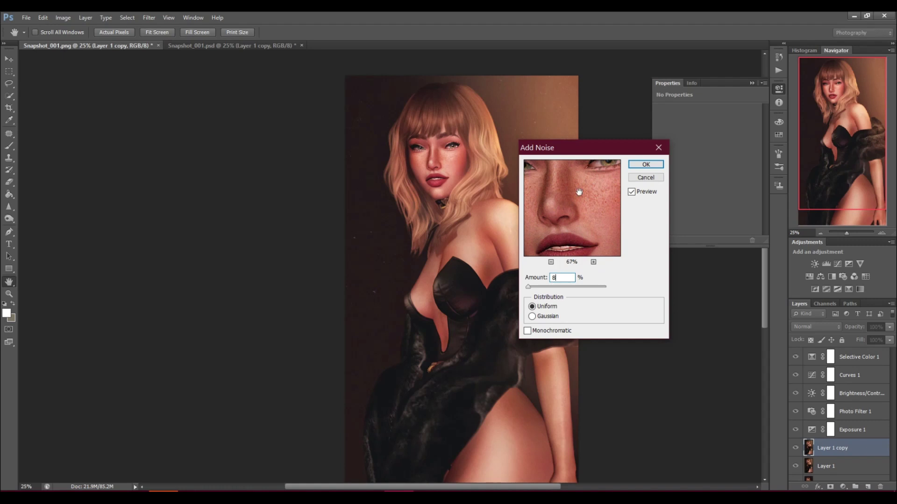
{"action": "left_click", "coordinate": [645, 165]}
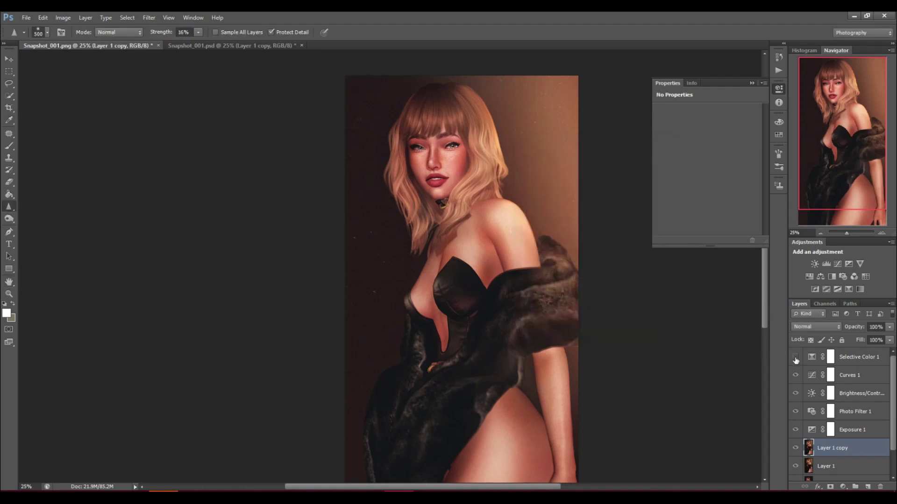
Compare the image with the Curves adjustment layer hidden and shown.
{"action": "left_click", "coordinate": [796, 375]}
{"action": "left_click", "coordinate": [796, 376]}
{"action": "left_click", "coordinate": [796, 375]}
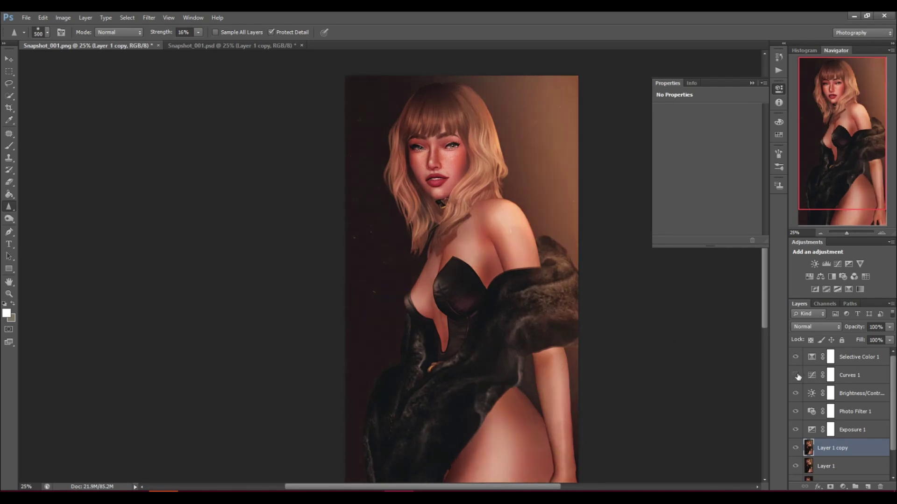
{"action": "left_click", "coordinate": [796, 376]}
{"action": "left_click", "coordinate": [797, 375]}
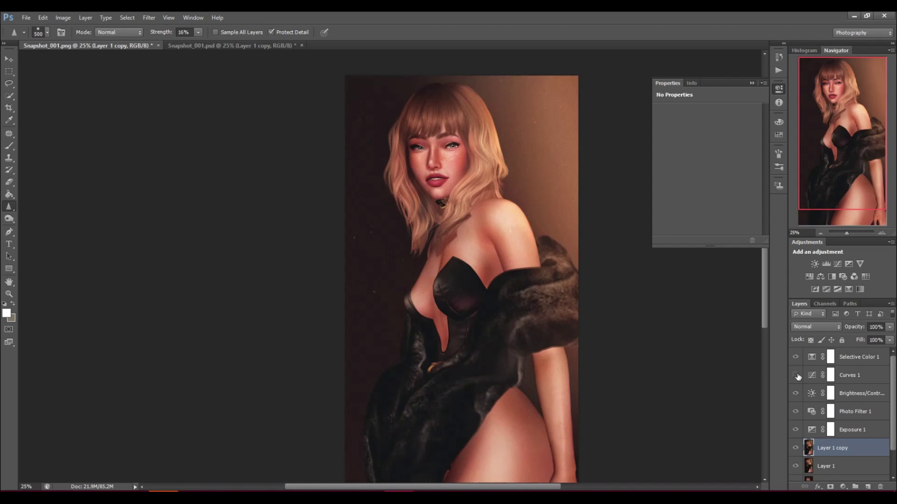
{"action": "left_click", "coordinate": [796, 375]}
Lower the Curves layer's opacity to 66% and compare the image with the layer on and off.
{"action": "left_click", "coordinate": [831, 375]}
{"action": "left_click", "coordinate": [890, 327]}
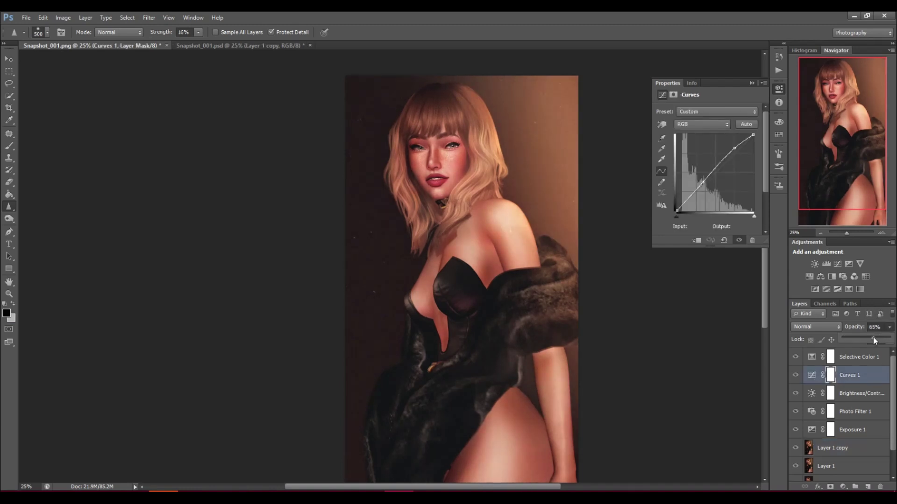
{"action": "left_click", "coordinate": [796, 376]}
{"action": "left_click", "coordinate": [795, 376]}
{"action": "left_click", "coordinate": [796, 376]}
Tone the thigh and coat on Layer 1 copy using the Burn tool at 600 px and 13% exposure.
{"action": "scroll", "coordinate": [388, 320], "scroll_direction": "down", "scroll_amount": 3}
{"action": "scroll", "coordinate": [387, 319], "scroll_direction": "down", "scroll_amount": 1}
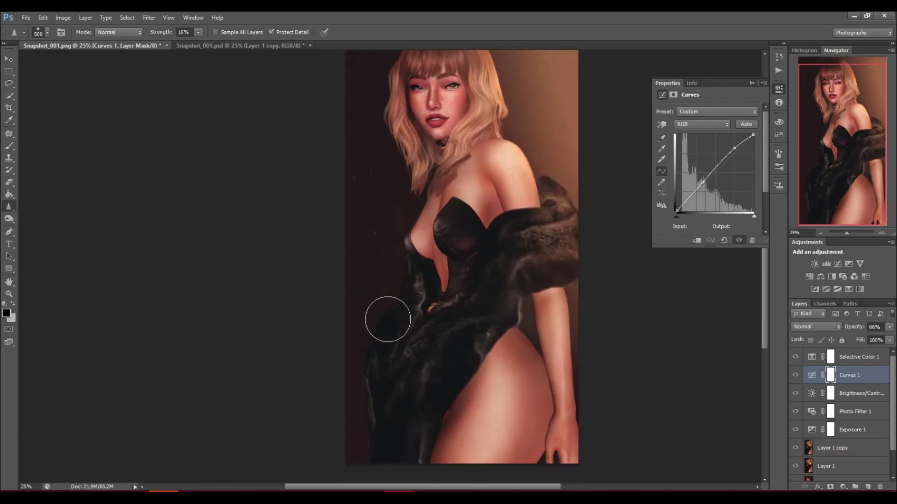
{"action": "left_click", "coordinate": [10, 220]}
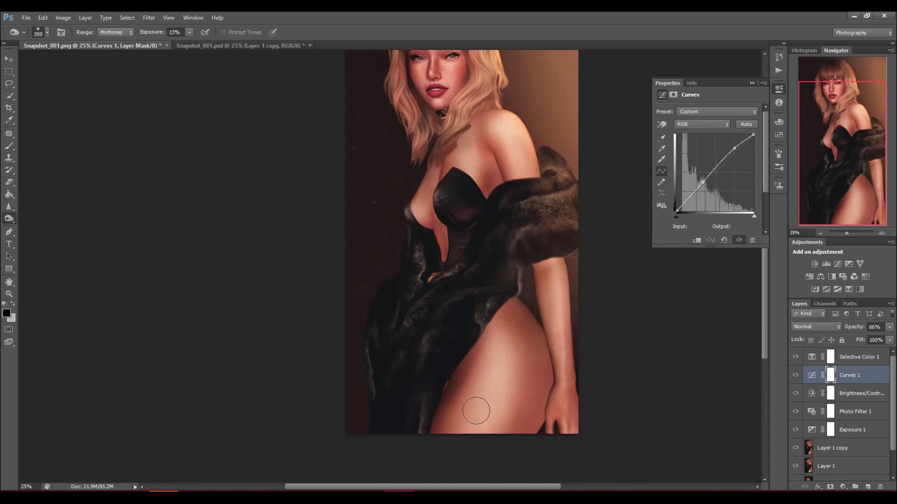
{"action": "key", "text": "bracketright"}
{"action": "key", "text": "bracketright"}
{"action": "key", "text": "bracketright"}
{"action": "key", "text": "bracketright"}
{"action": "key", "text": "bracketright"}
{"action": "left_click", "coordinate": [824, 448]}
{"action": "mouse_move", "coordinate": [502, 444]}
{"action": "left_mouse_down"}
{"action": "mouse_move", "coordinate": [527, 369]}
{"action": "mouse_move", "coordinate": [483, 458]}
{"action": "mouse_move", "coordinate": [520, 326]}
{"action": "mouse_move", "coordinate": [443, 423]}
{"action": "mouse_move", "coordinate": [454, 367]}
{"action": "mouse_move", "coordinate": [451, 430]}
{"action": "mouse_move", "coordinate": [479, 338]}
{"action": "mouse_move", "coordinate": [540, 254]}
{"action": "mouse_move", "coordinate": [552, 265]}
{"action": "mouse_move", "coordinate": [505, 193]}
{"action": "mouse_move", "coordinate": [509, 201]}
{"action": "mouse_move", "coordinate": [498, 154]}
{"action": "mouse_move", "coordinate": [506, 184]}
{"action": "mouse_move", "coordinate": [498, 162]}
{"action": "mouse_move", "coordinate": [425, 217]}
{"action": "mouse_move", "coordinate": [399, 253]}
{"action": "mouse_move", "coordinate": [428, 232]}
{"action": "mouse_move", "coordinate": [433, 250]}
{"action": "left_mouse_up"}
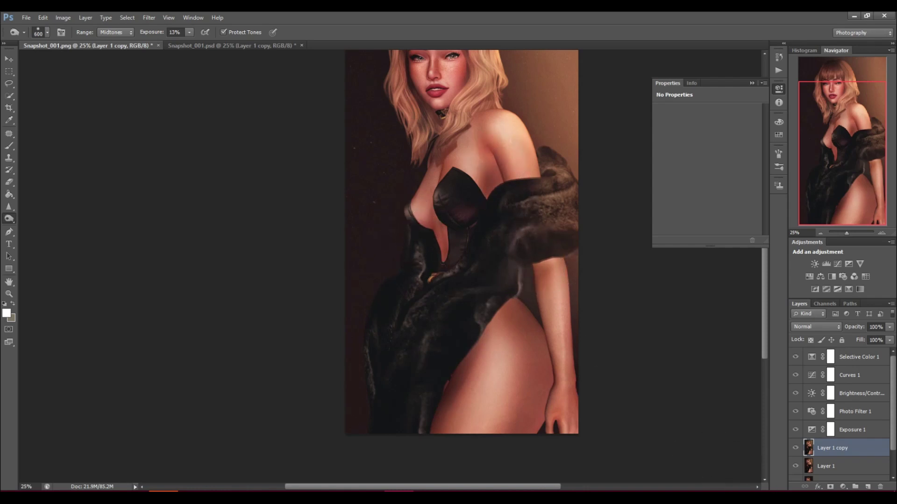